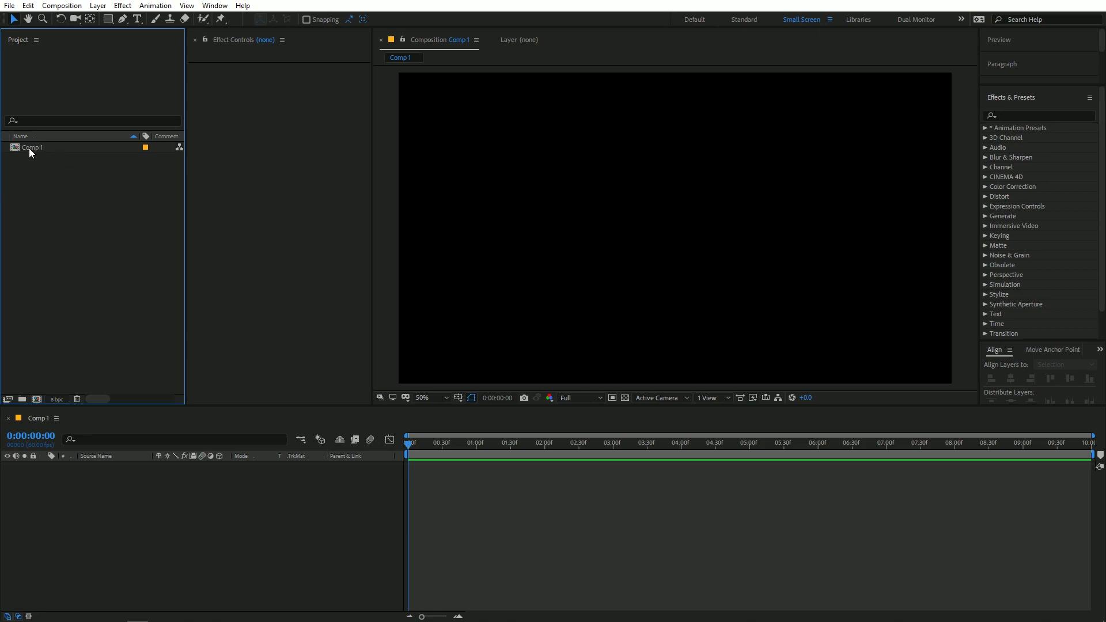
- Create a new 1920 x 1080, 60 fps, 10-second composition named Pattern
left_click(61, 5)
left_click(97, 17)
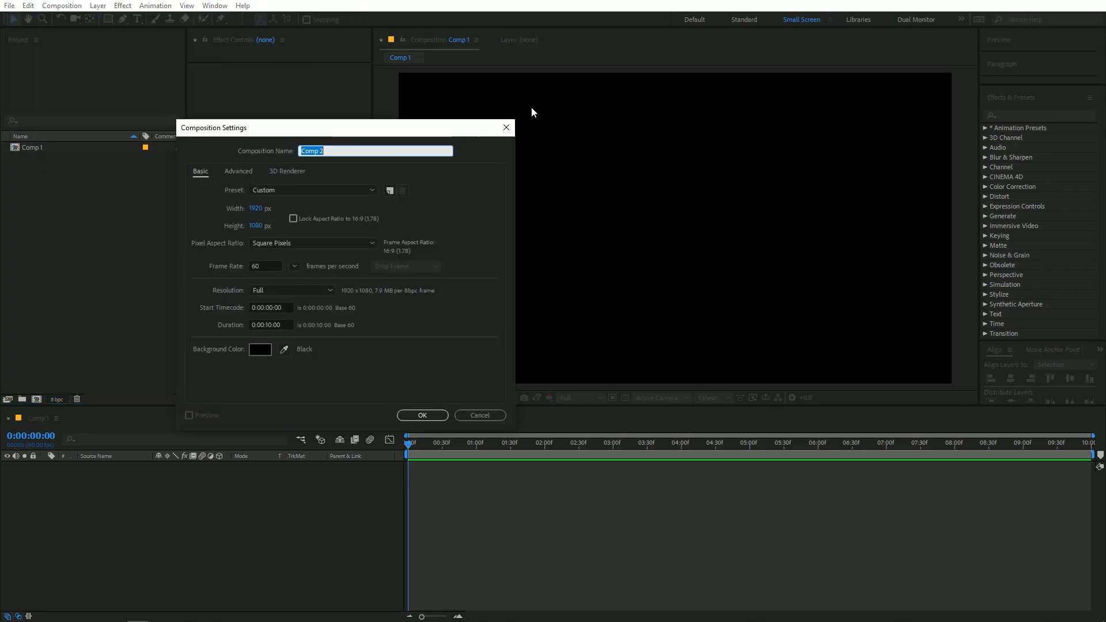
type("Pattern")
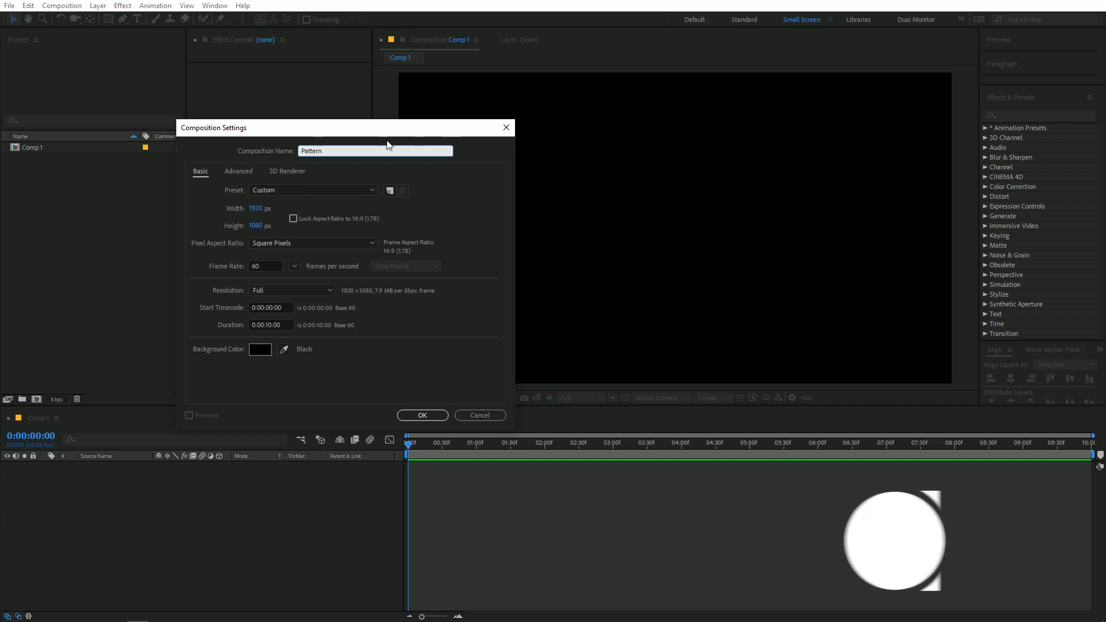
left_click(423, 416)
left_click(110, 307)
left_click(154, 520)
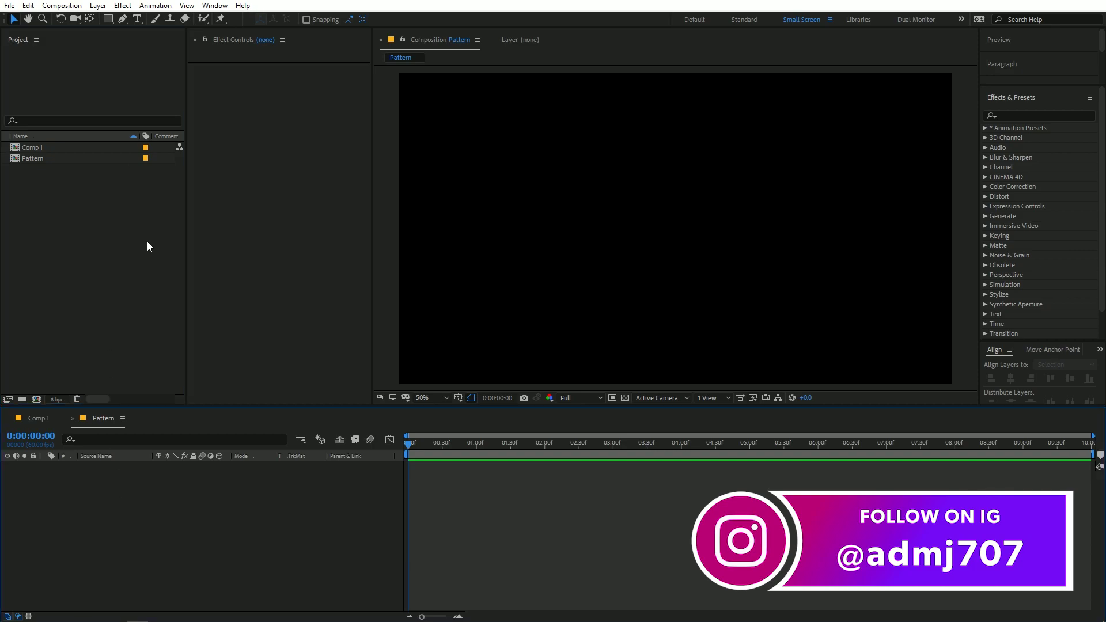
- Add a full-size white (FFFFFF) solid layer to the Pattern composition
left_click(98, 6)
mouse_move(213, 19)
left_click(317, 31)
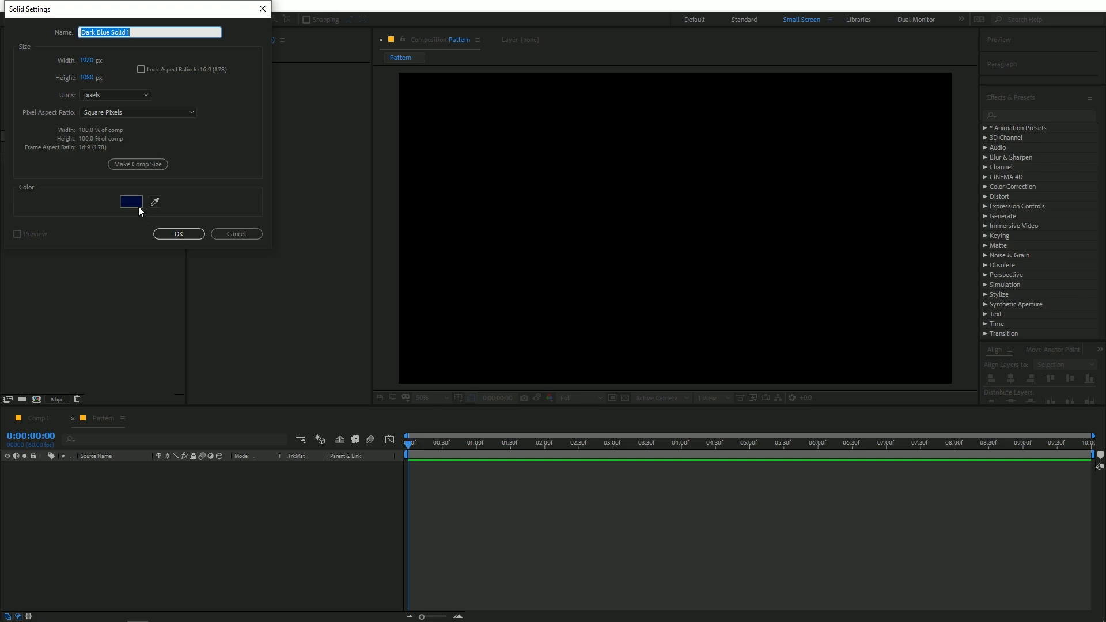
left_click(138, 206)
left_click_drag(118, 300, 99, 284)
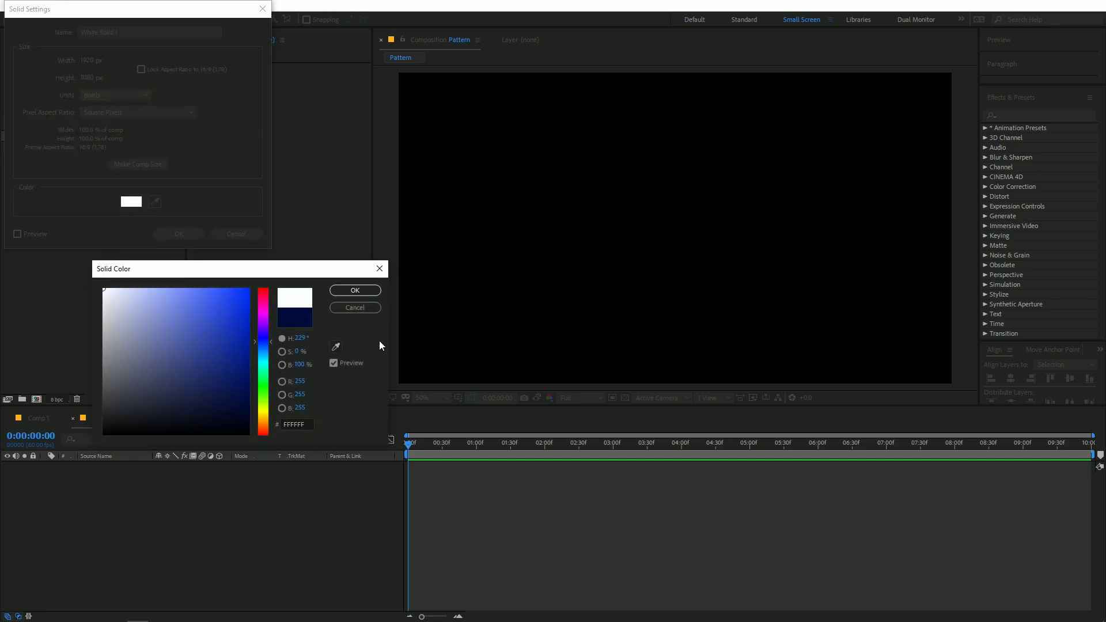
left_click(341, 295)
left_click(191, 236)
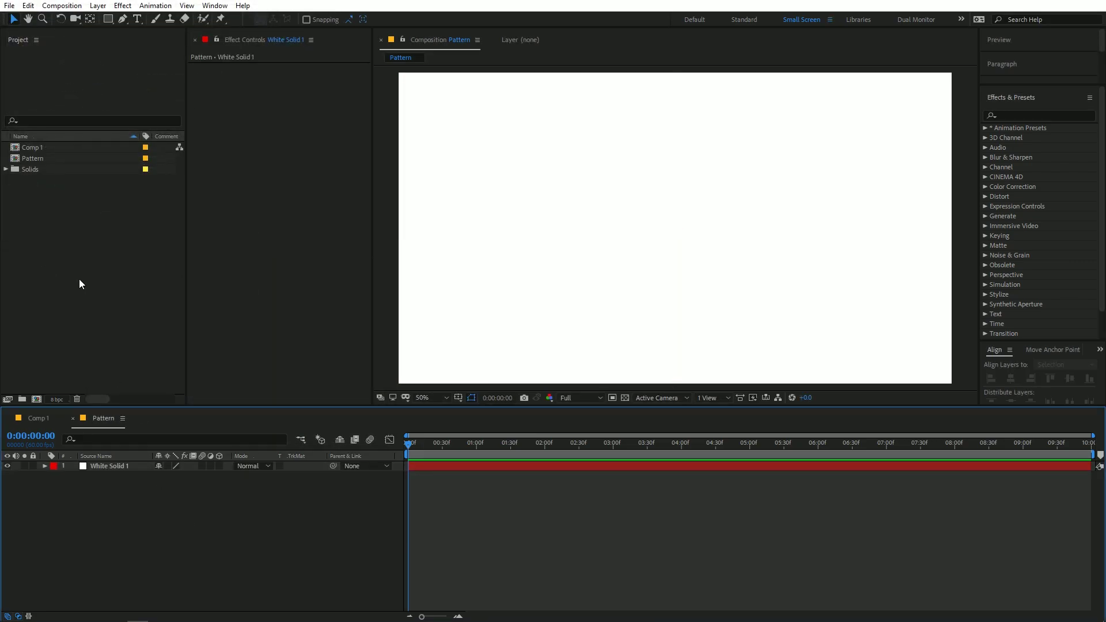
- Draw a straight horizontal line with the Pen tool across the composition's full width, slightly above its middle, with a black 33 px stroke
left_click(124, 19)
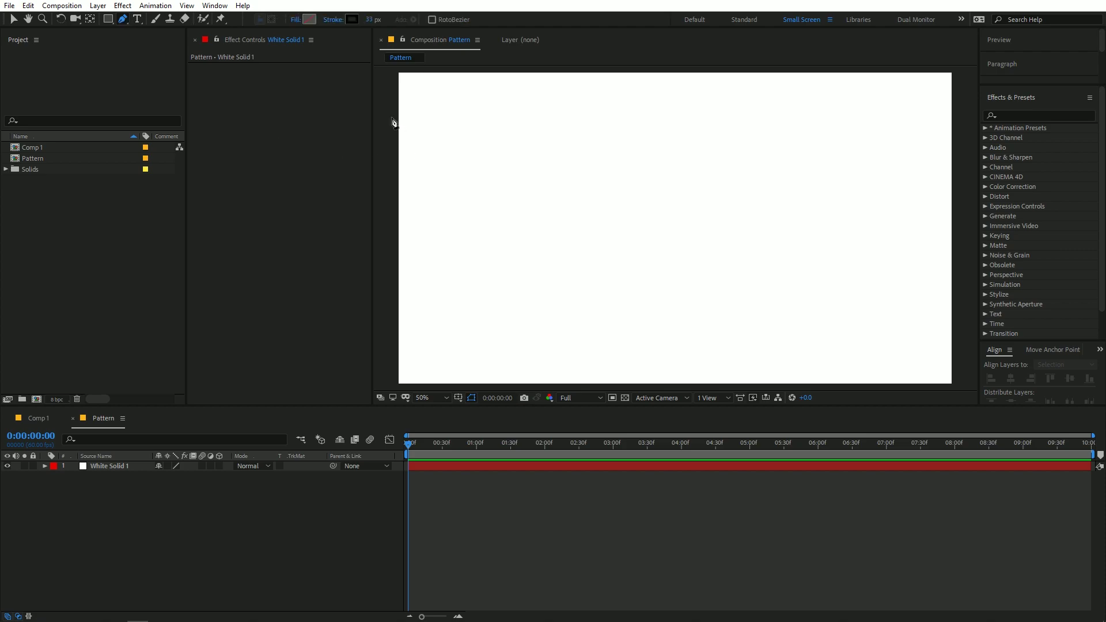
left_click(393, 220)
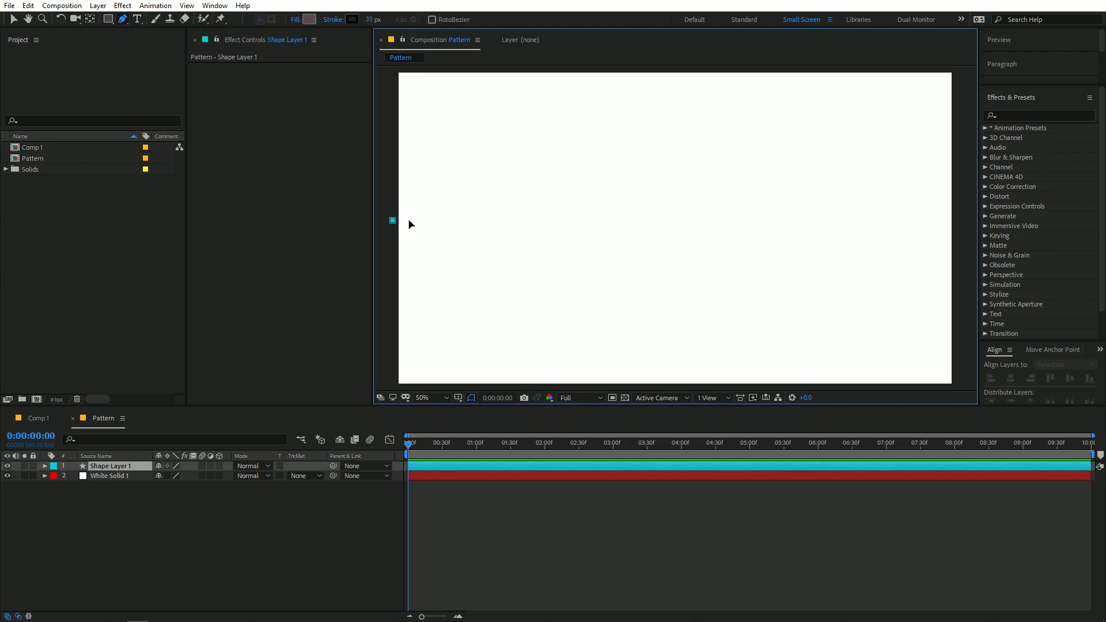
left_click(961, 220)
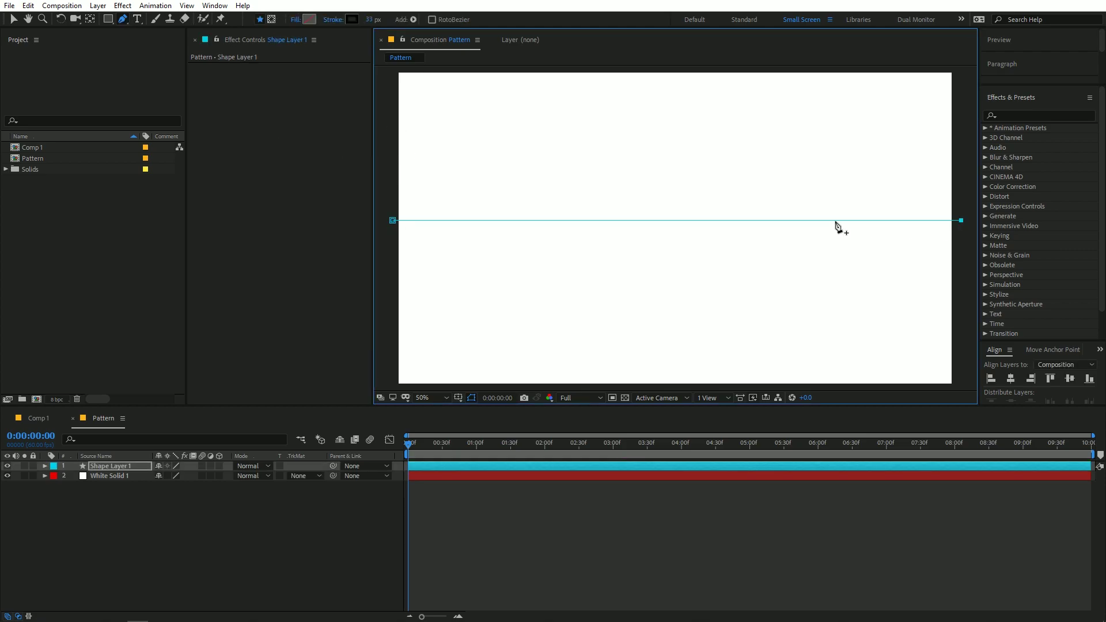
left_click(353, 20)
left_click(357, 308)
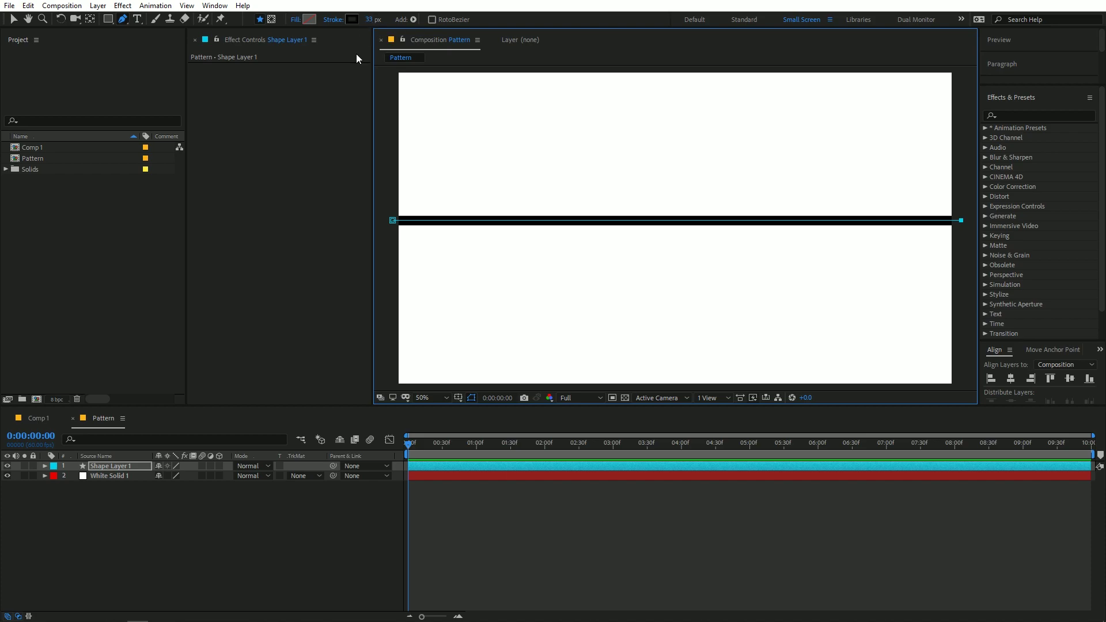
- Add a Zig Zag operator to the line's shape layer and expand its settings
left_click(42, 466)
left_click(225, 476)
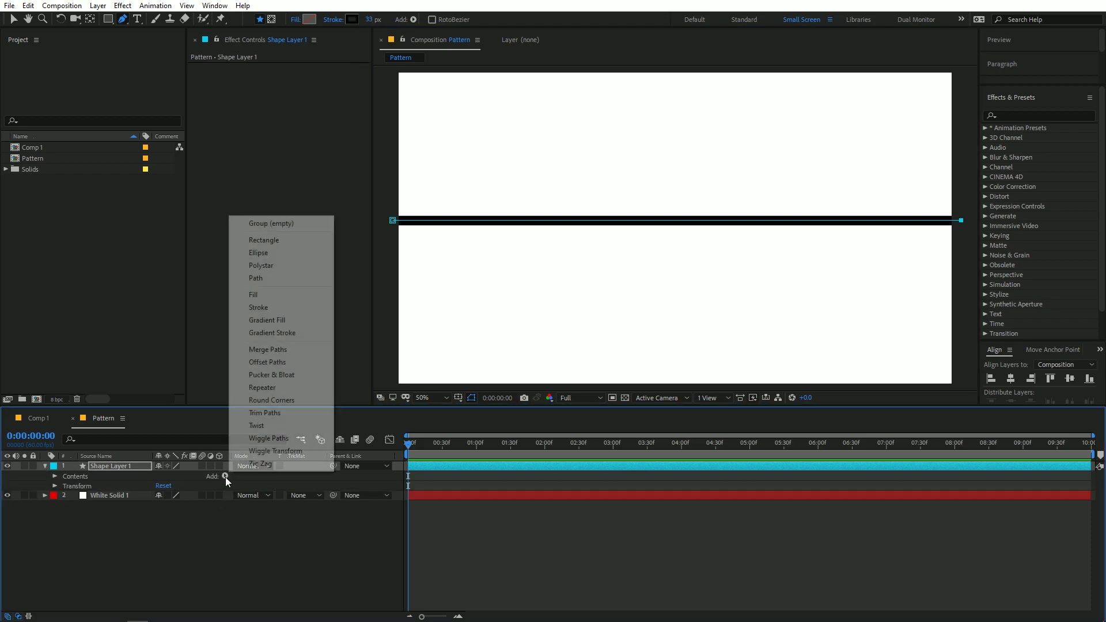
left_click(260, 464)
left_click(75, 505)
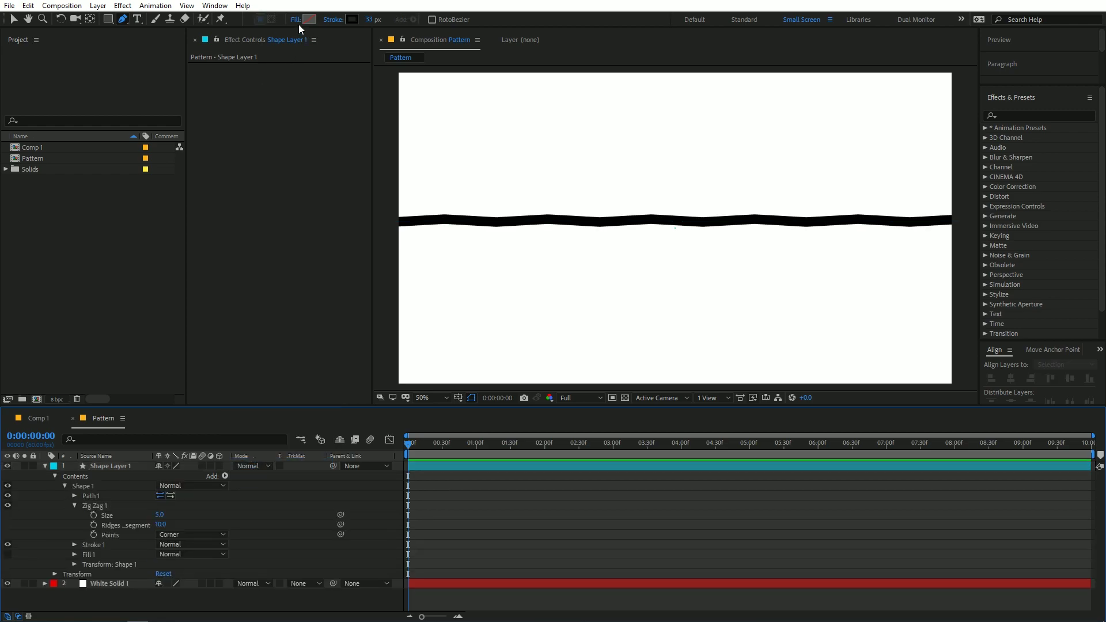
- Set the Zig Zag size to 30 and the ridges per segment to 15
left_click(296, 19)
left_click(58, 99)
mouse_move(160, 515)
left_mouse_down()
mouse_move(178, 514)
mouse_move(165, 524)
left_mouse_up()
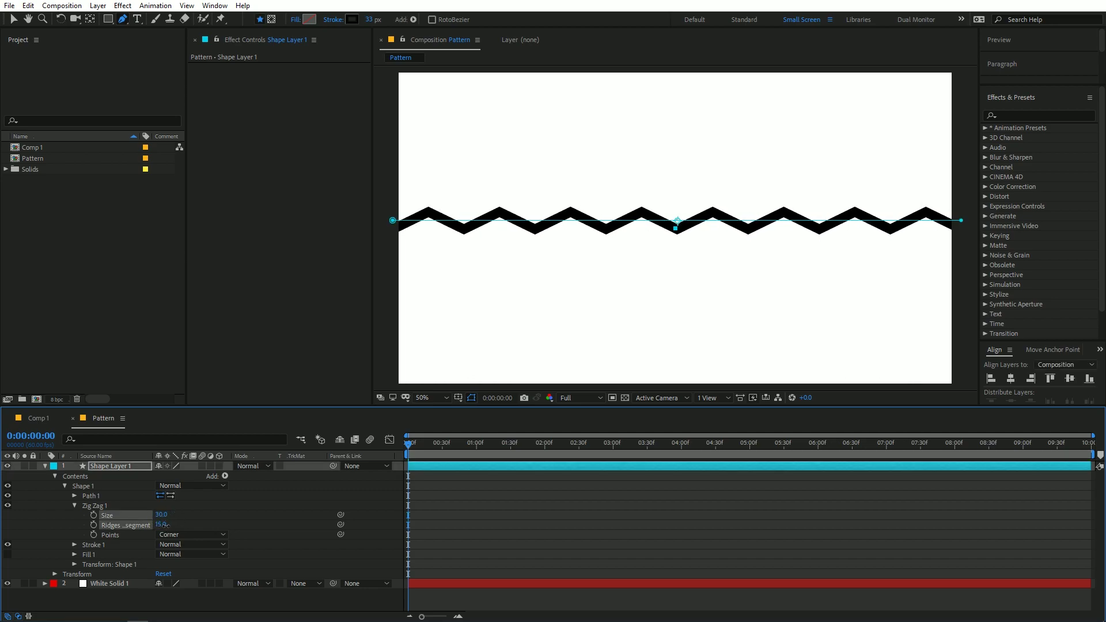
left_click(268, 520)
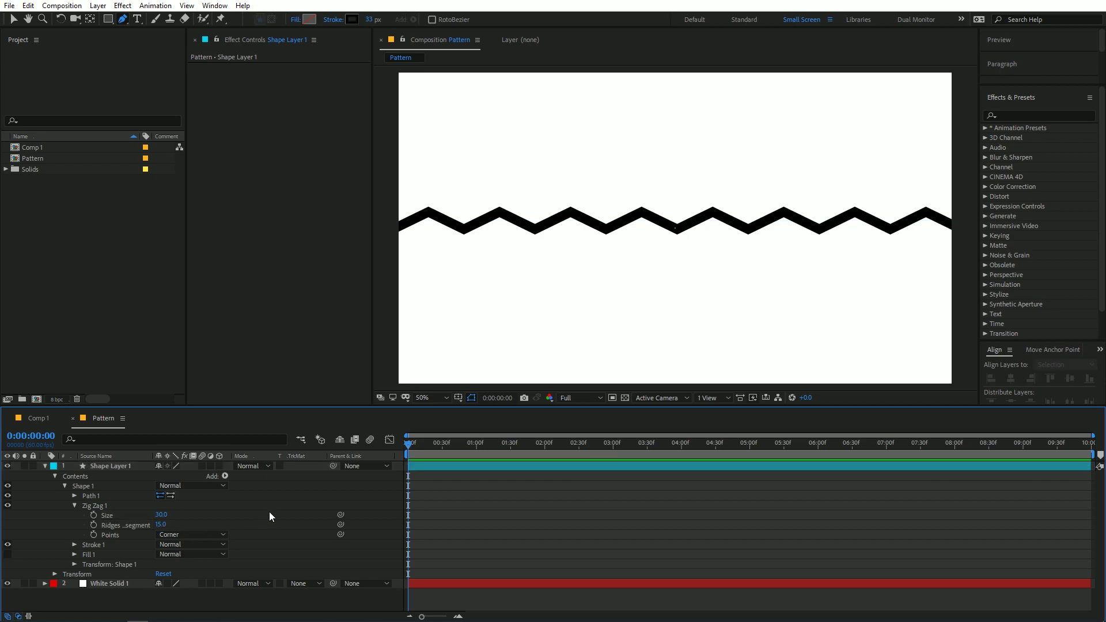
- Add a Repeater to the zigzag shape layer and set it to 11 copies
left_click(223, 477)
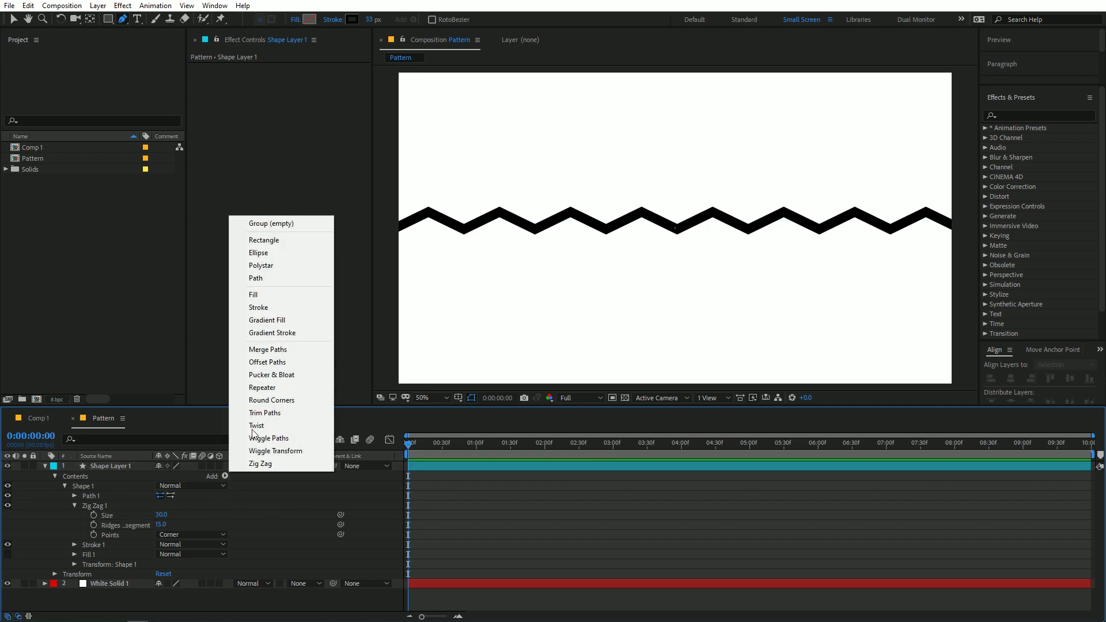
left_click(262, 387)
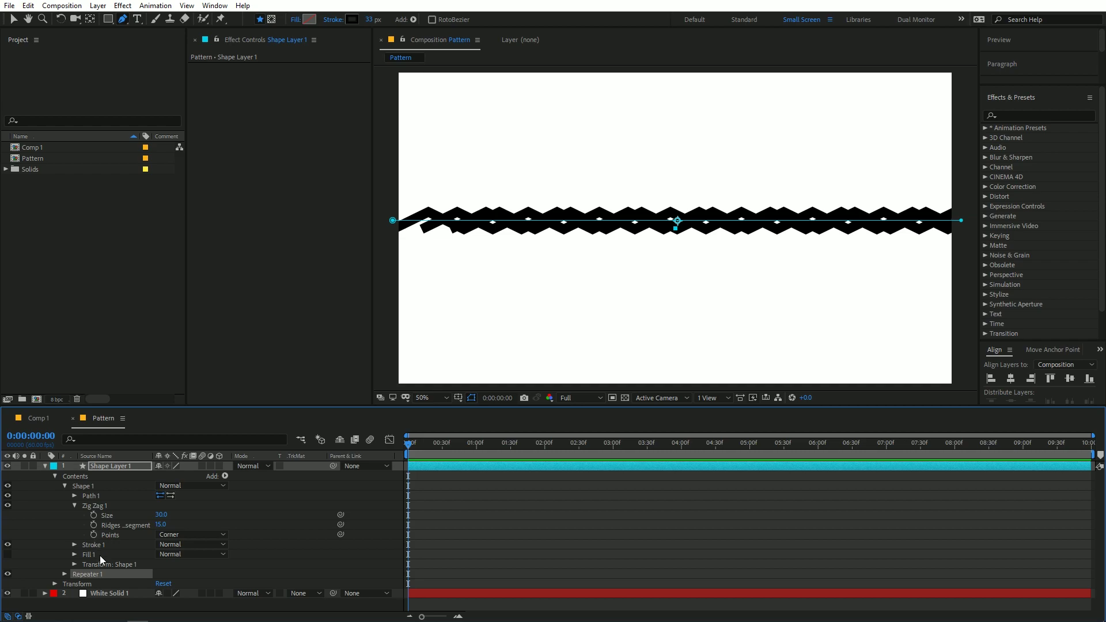
left_click(67, 571)
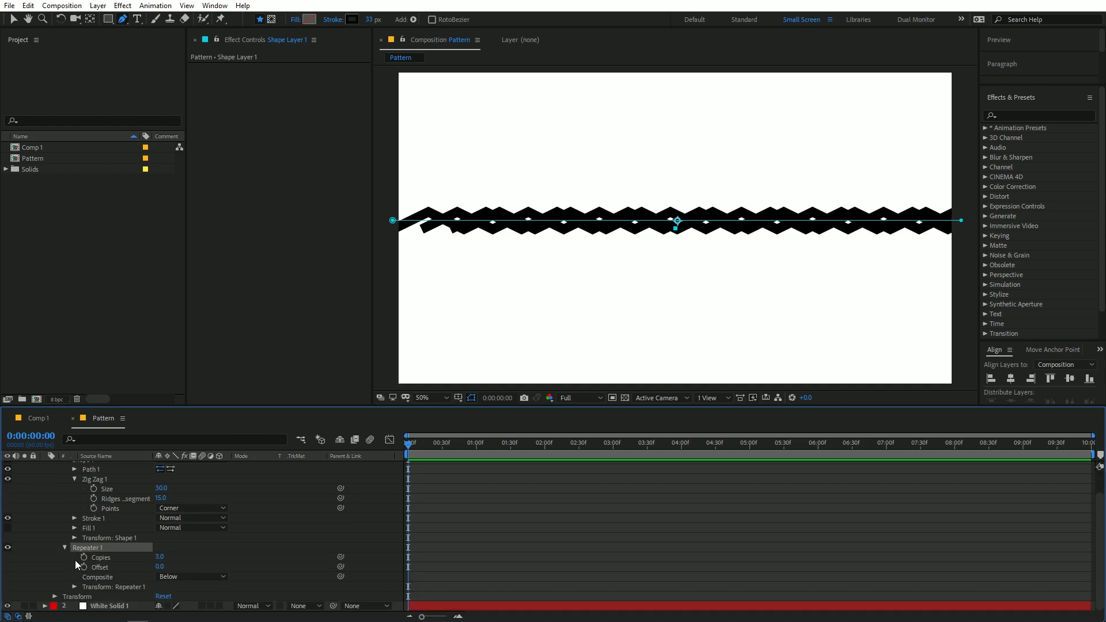
left_click(160, 556)
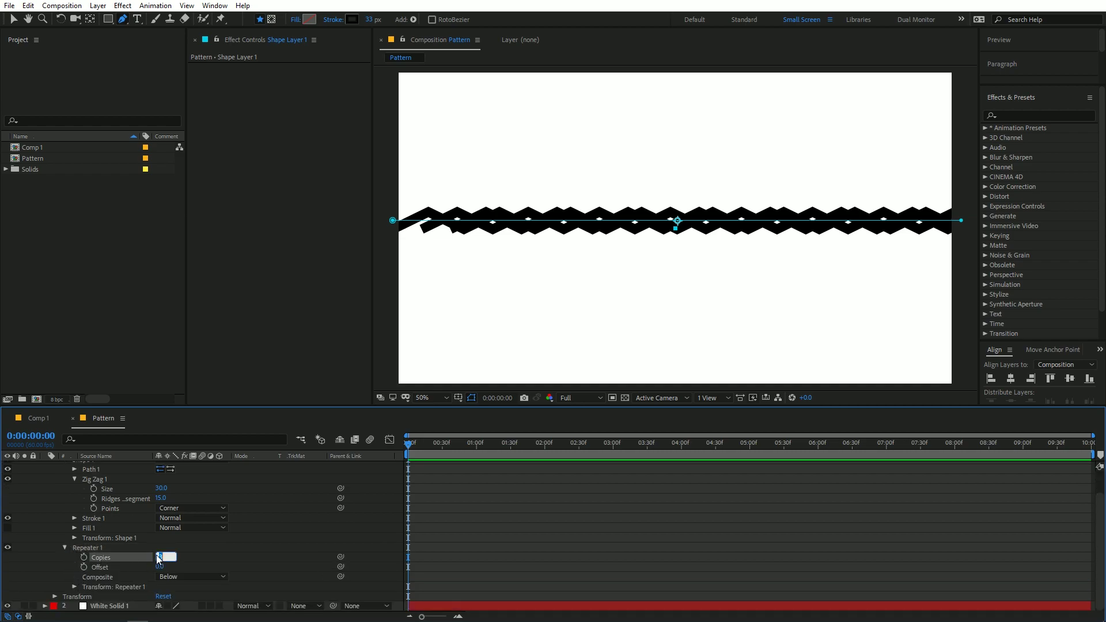
type("11")
key("Return")
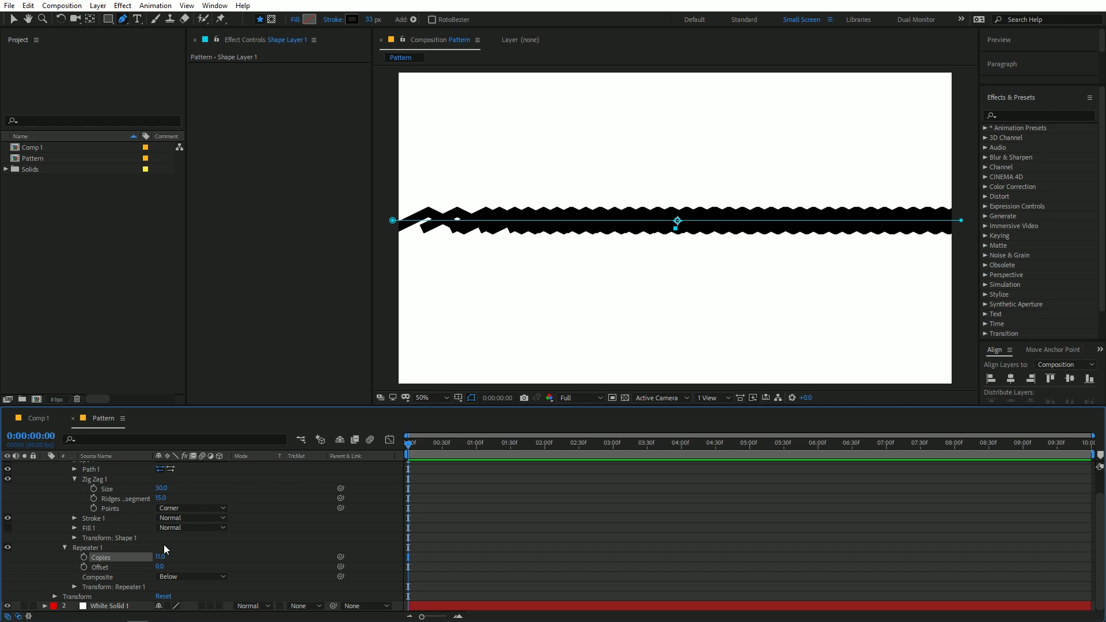
- Set the Repeater's transform position to 0, 120 so the zigzag copies stack vertically
left_click(77, 585)
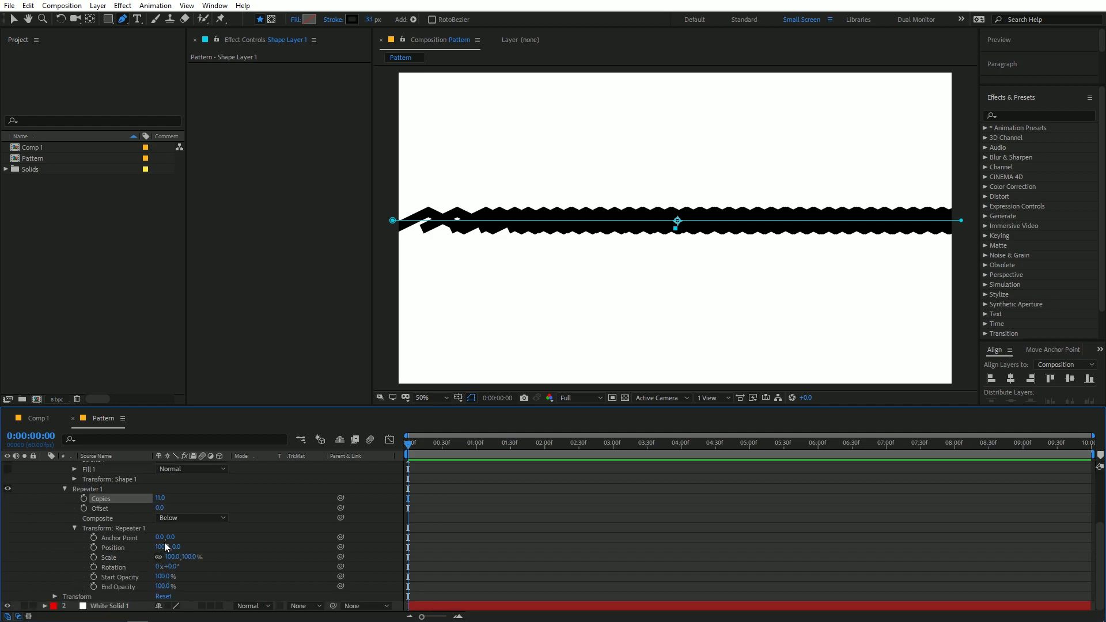
left_click(163, 547)
key("Return")
left_click(170, 547)
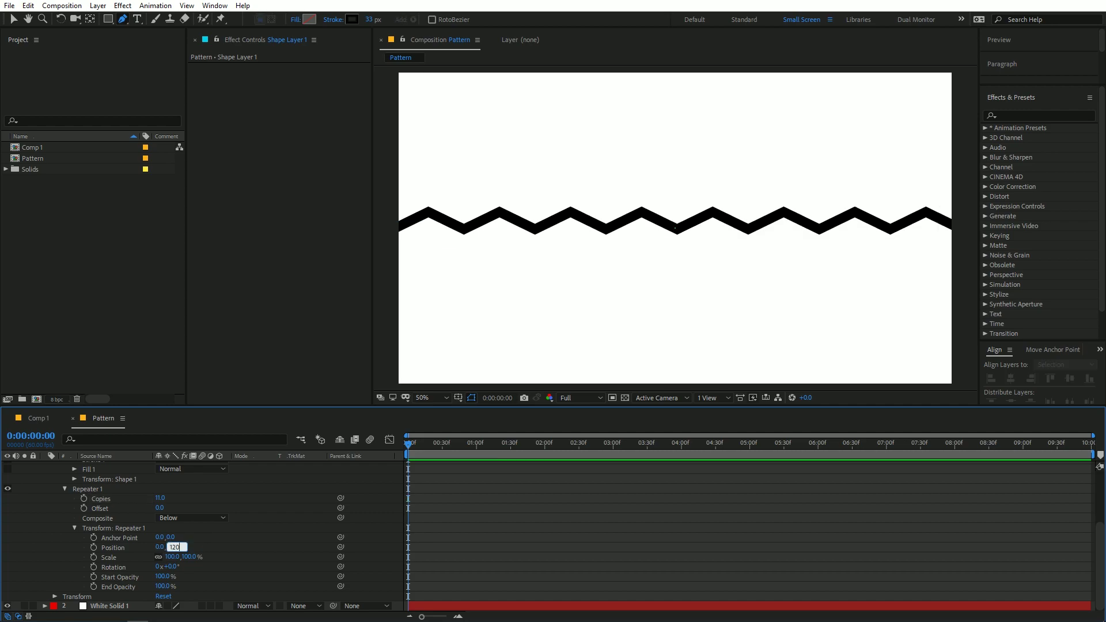
key("Return")
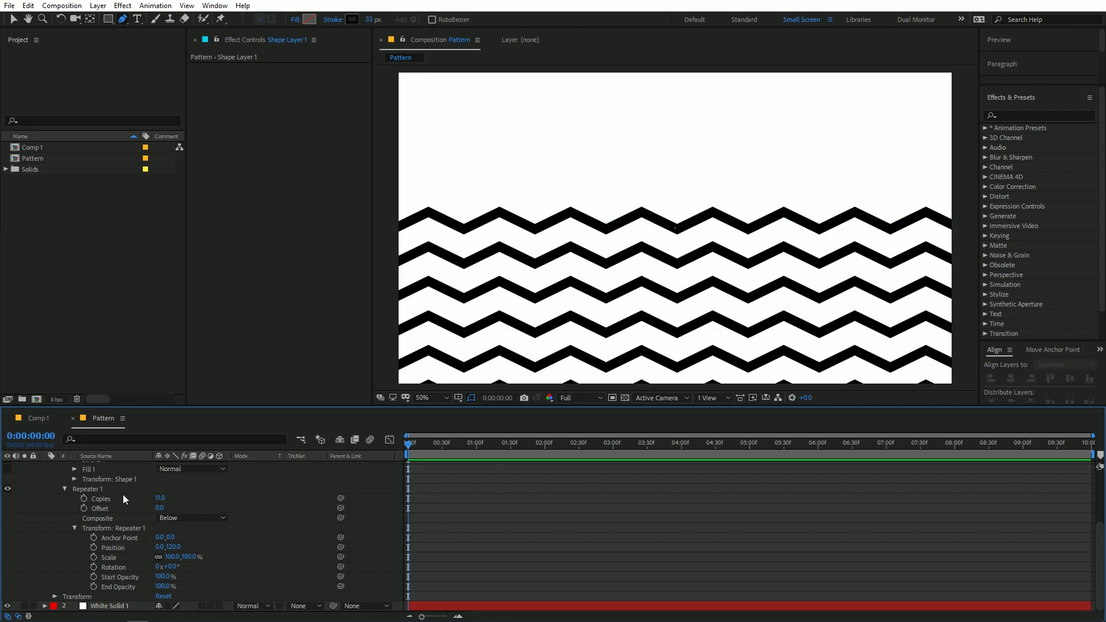
- Nudge the zigzag shape layer upward until its rows fill the whole composition height
scroll(121, 473, "up", 3)
left_click(108, 464)
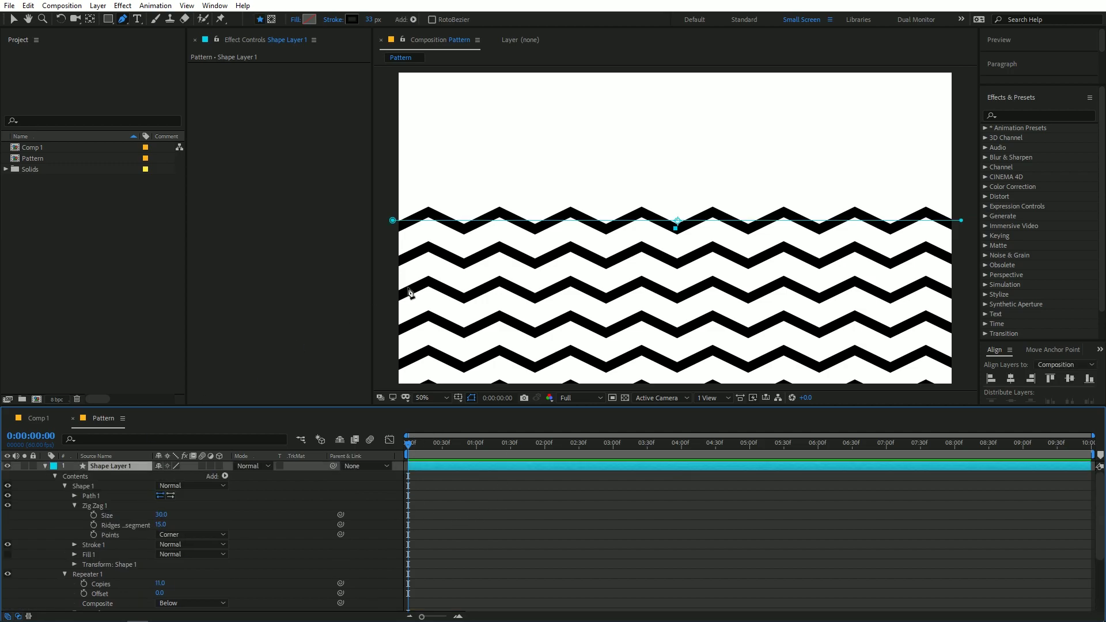
key("shift+Up")
key("shift+Up")
key("shift+Up")
key("shift+Up")
key("shift+Up")
key("shift+Up")
key("shift+Up")
key("shift+Up")
key("shift+Up")
key("shift+Up")
key("shift+Up")
key("shift+Up")
key("shift+Up")
key("shift+Up")
key("shift+Up")
key("shift+Up")
key("shift+Up")
key("shift+Up")
key("shift+Up")
key("shift+Up")
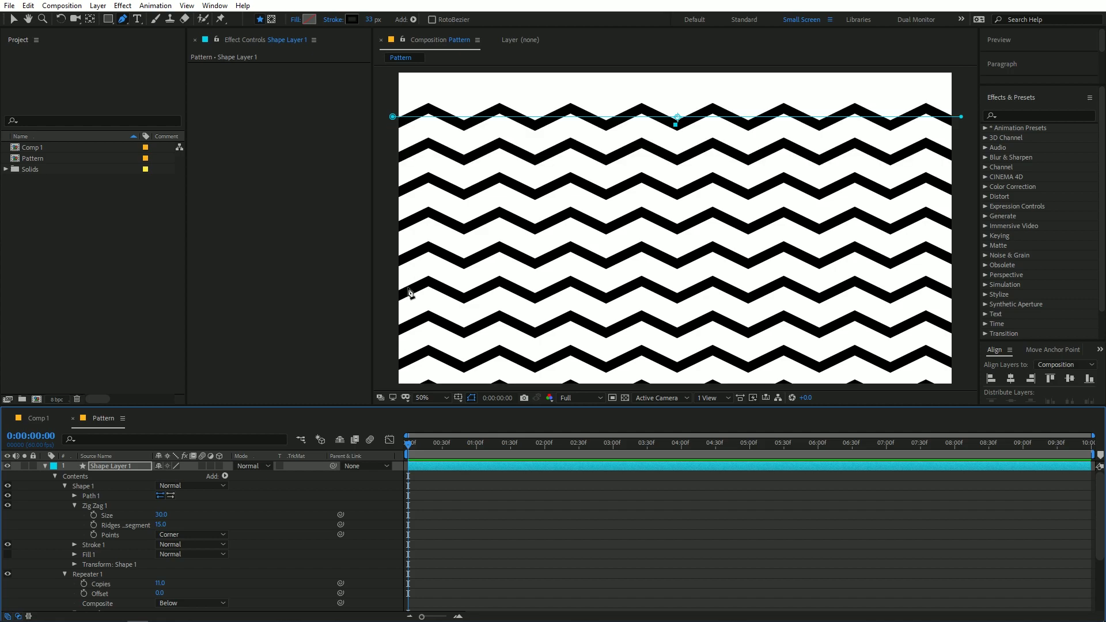
key("shift+Up")
key("shift+Up")
key("shift+Up")
key("shift+Up")
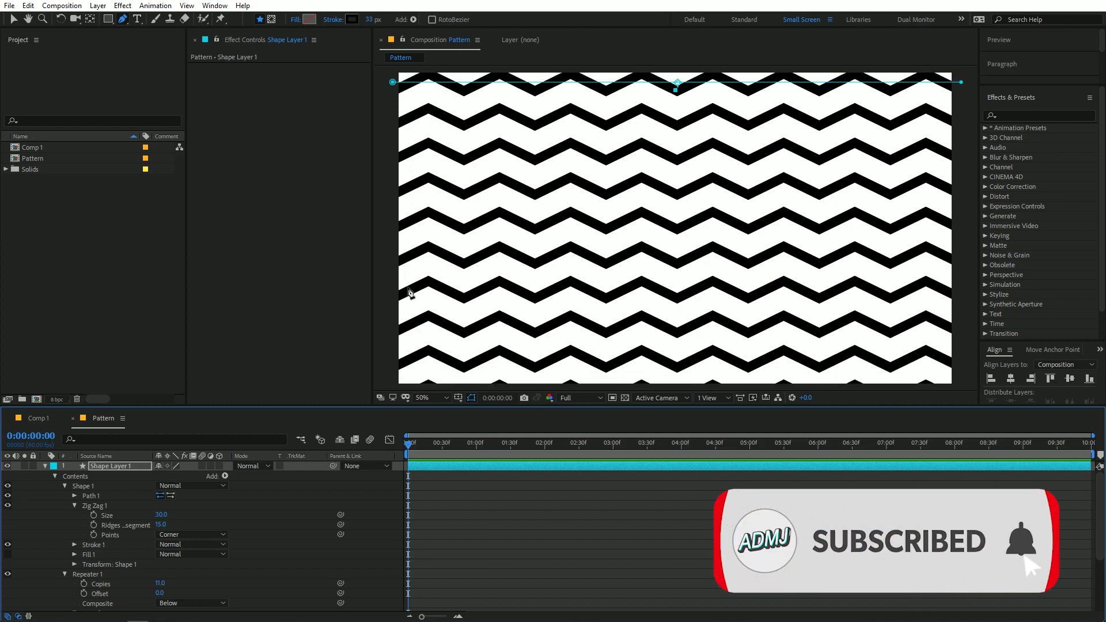
key("shift+Down")
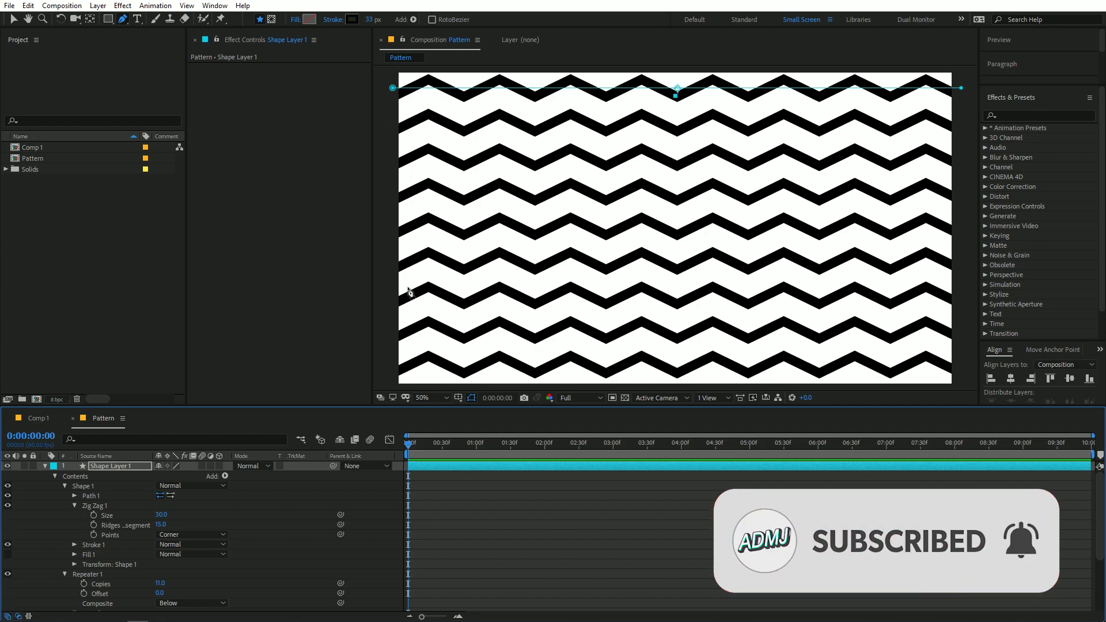
- Switch to Comp 1 and add a full-size white solid layer to it
left_click(48, 417)
left_click(81, 279)
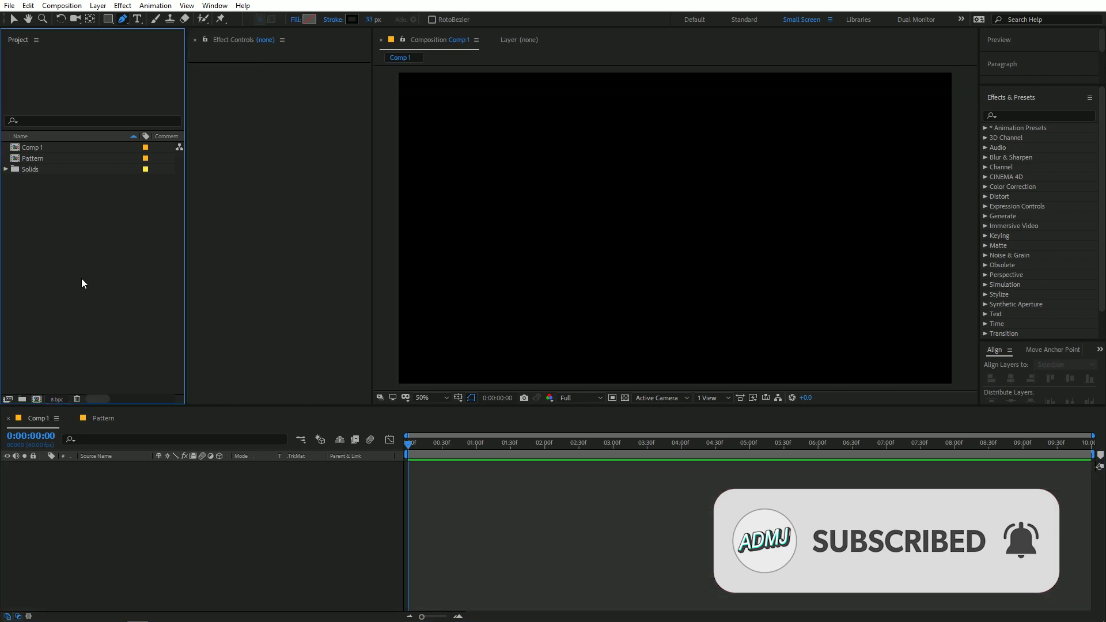
left_click(191, 599)
left_click(98, 6)
mouse_move(118, 19)
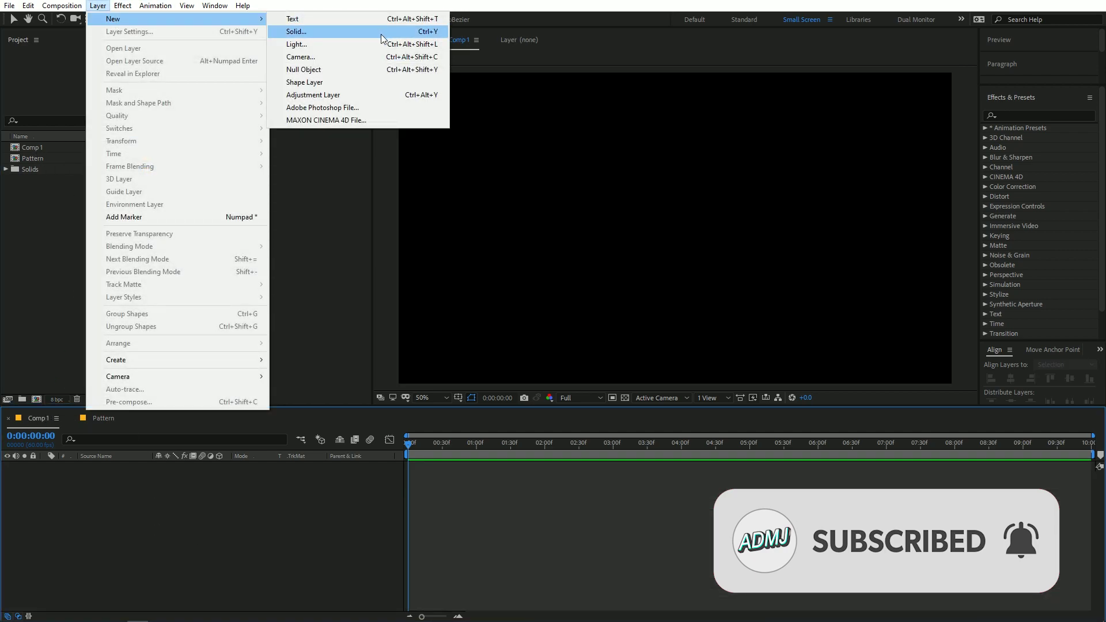
left_click(337, 32)
left_click(183, 236)
left_click(90, 281)
- Place the Pattern composition in Comp 1 as a layer above the white solid
left_click(34, 148)
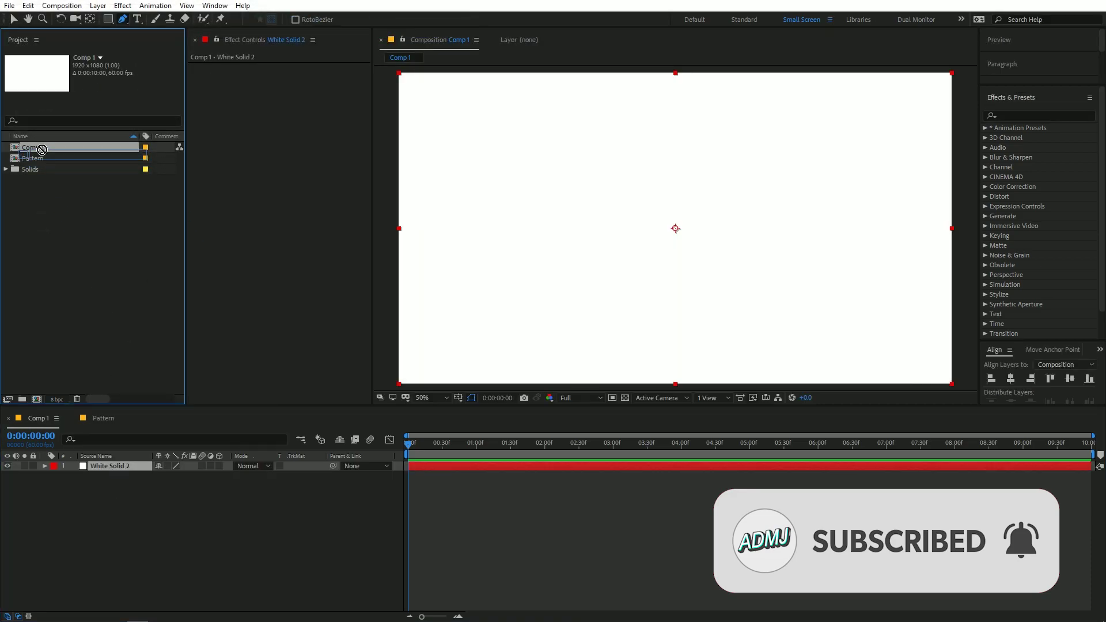
left_click_drag(33, 159, 109, 466)
left_click(191, 520)
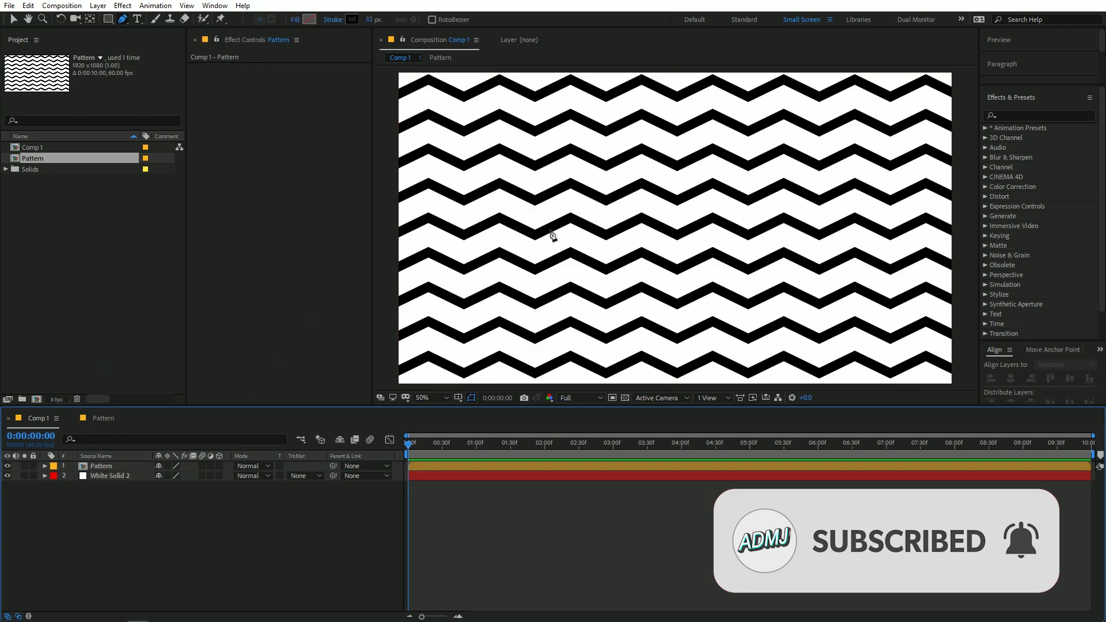
- Apply the CC Sphere effect to the Pattern layer and enlarge the sphere's radius
left_click(1008, 115)
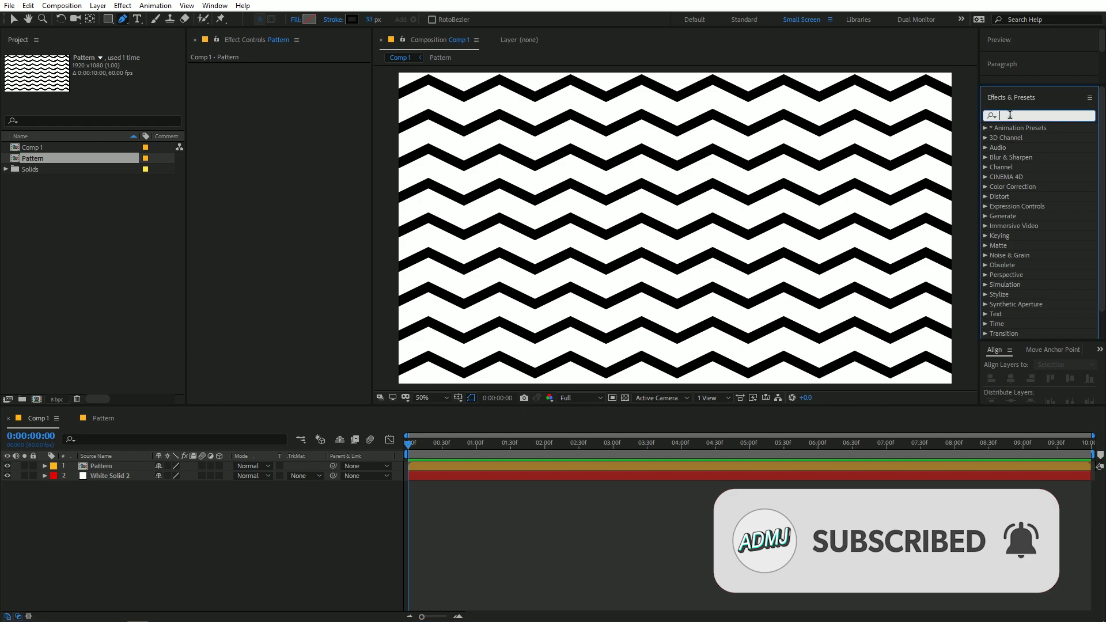
type("cc s")
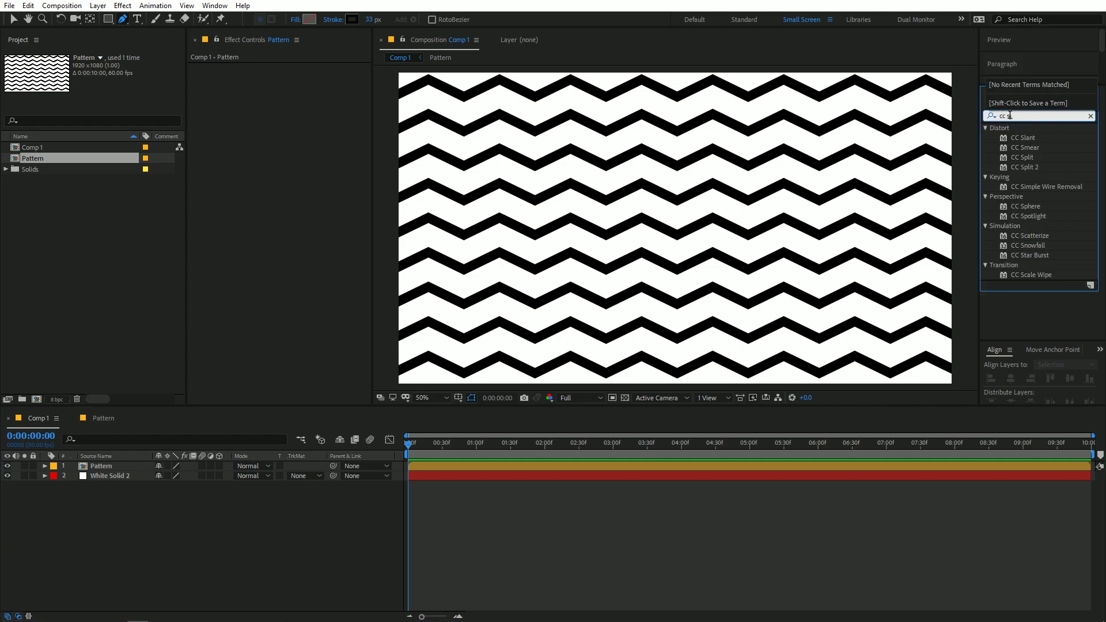
type("[")
key("BackSpace")
type("p")
left_click_drag(1025, 167, 607, 279)
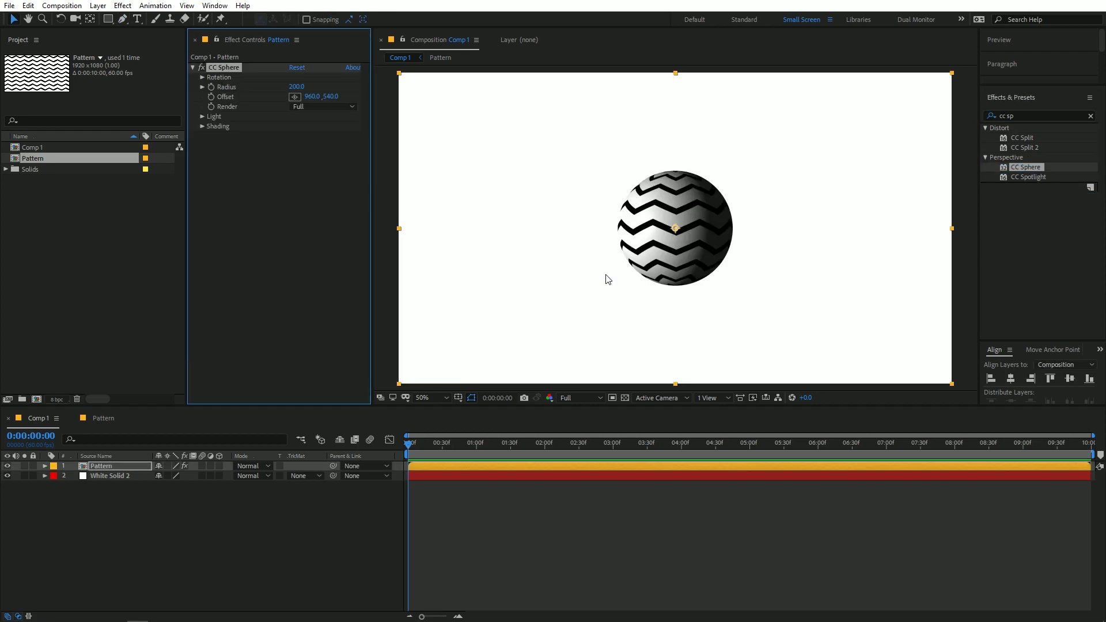
left_click_drag(296, 86, 367, 94)
left_click(133, 511)
- Apply the Gradient Ramp effect to the white solid background layer in Comp 1
left_click(113, 476)
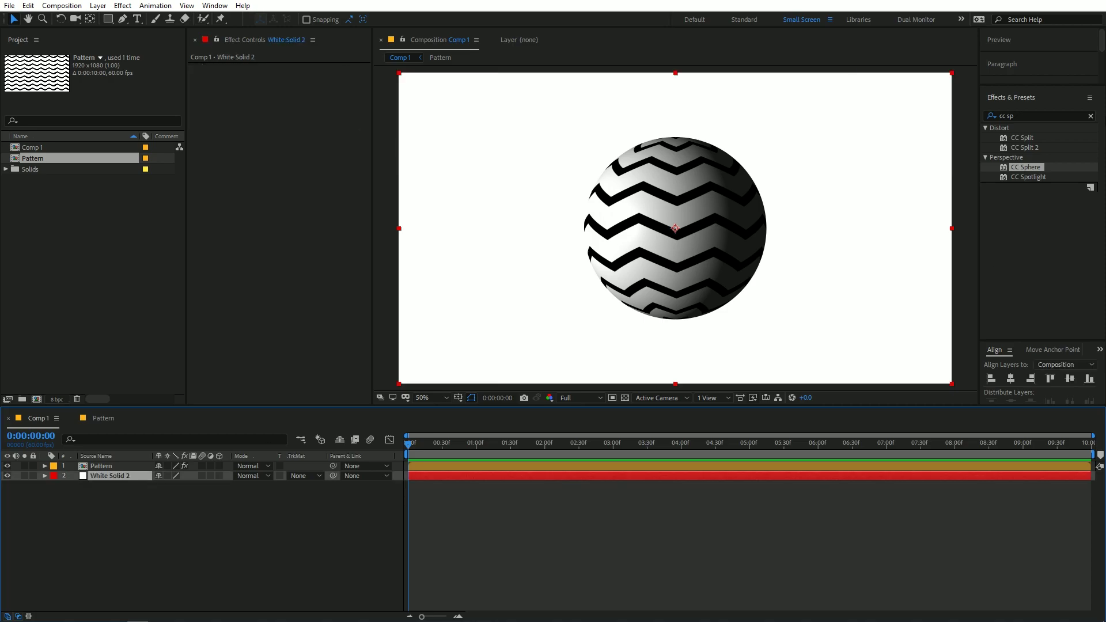
left_click(1020, 112)
type("grad")
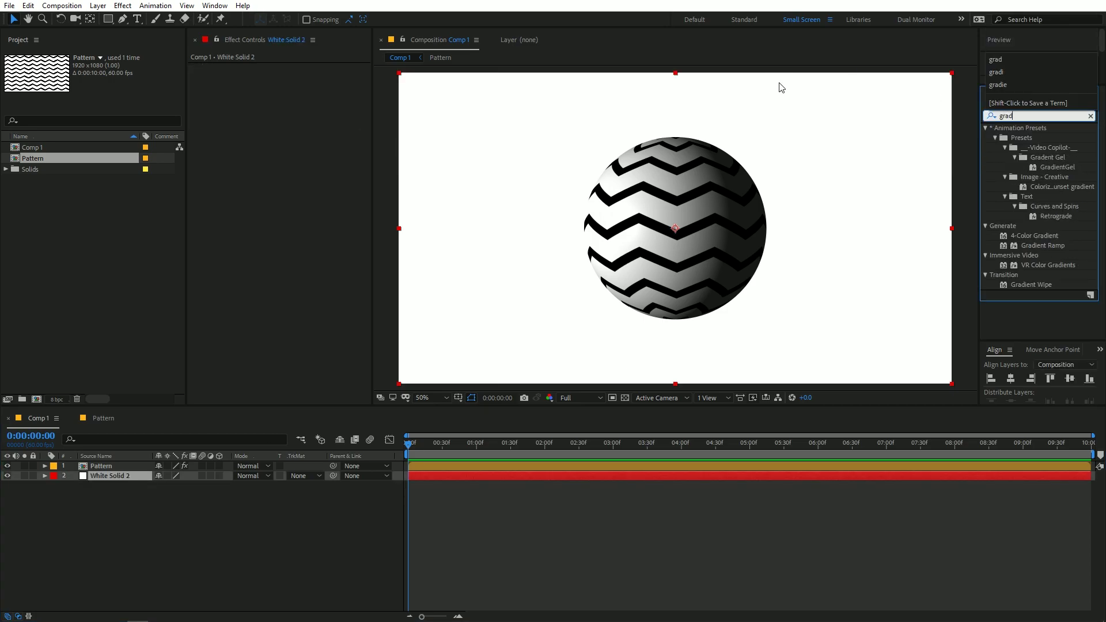
left_click_drag(1042, 245, 317, 124)
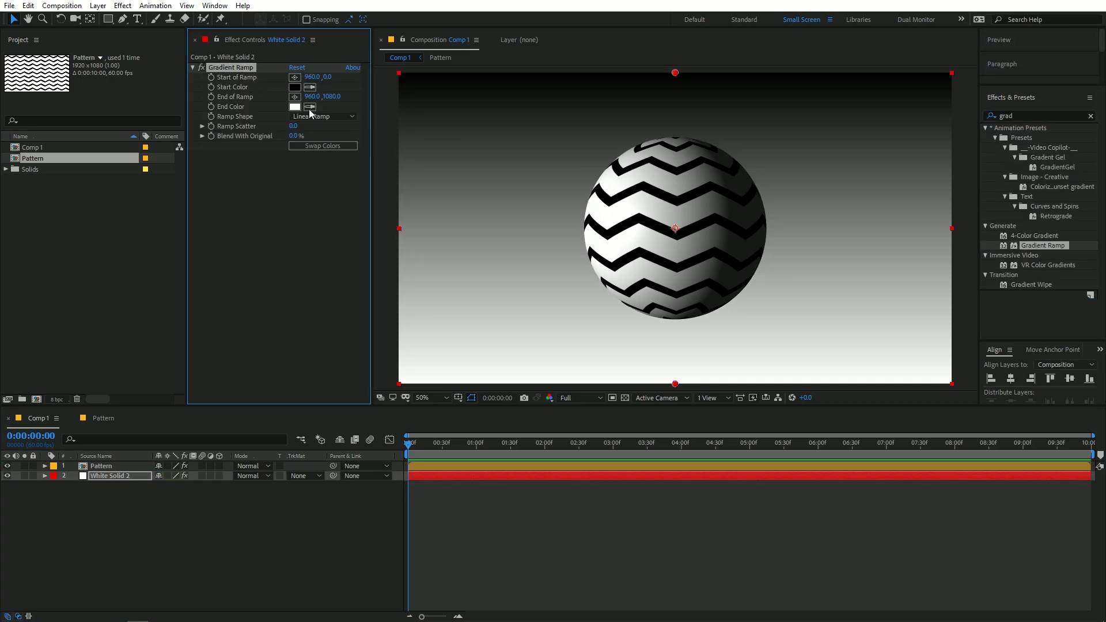
- Change the Gradient Ramp's start color on the white solid to light gray
left_click(295, 87)
left_click_drag(128, 319, 79, 321)
left_click(355, 290)
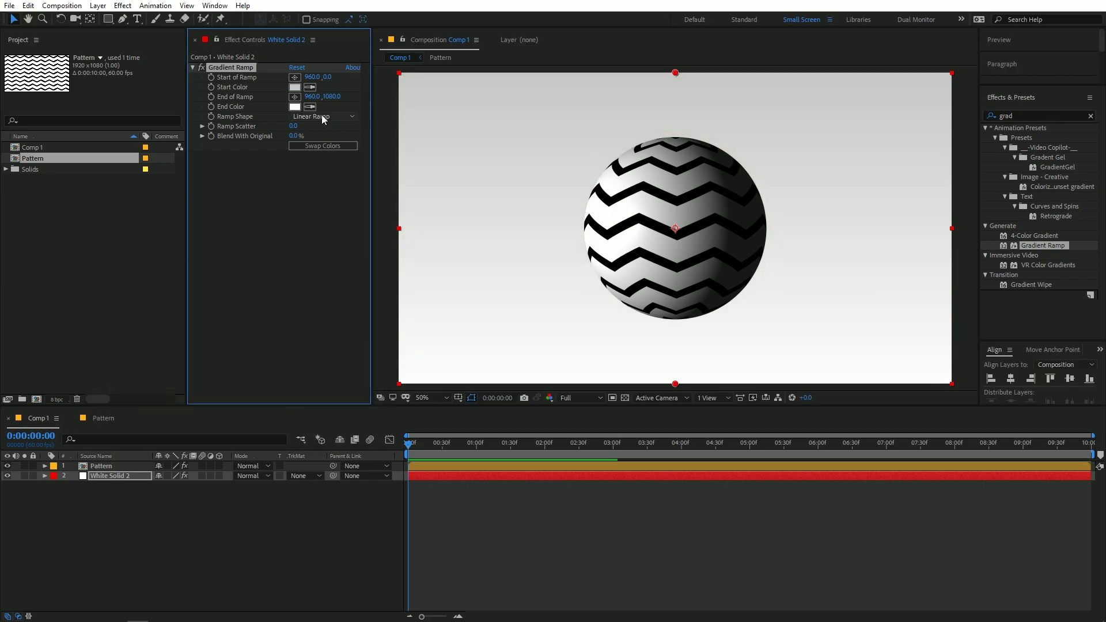
- Make the background's gradient a Radial Ramp and swap its start and end colors
left_click(322, 116)
left_click(324, 142)
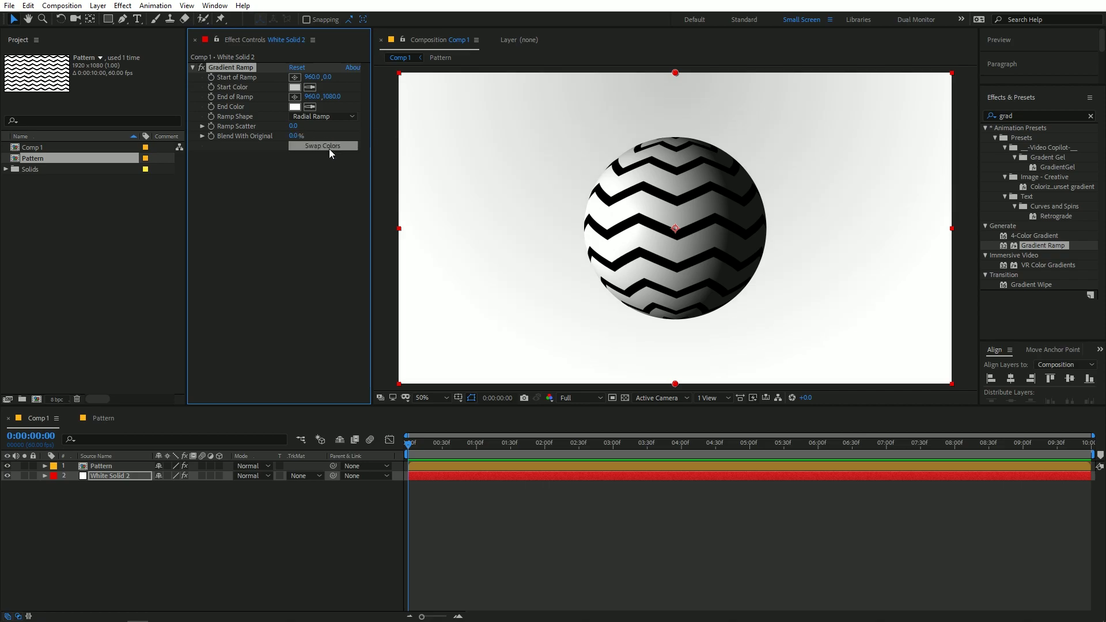
left_click(323, 146)
left_click(689, 530)
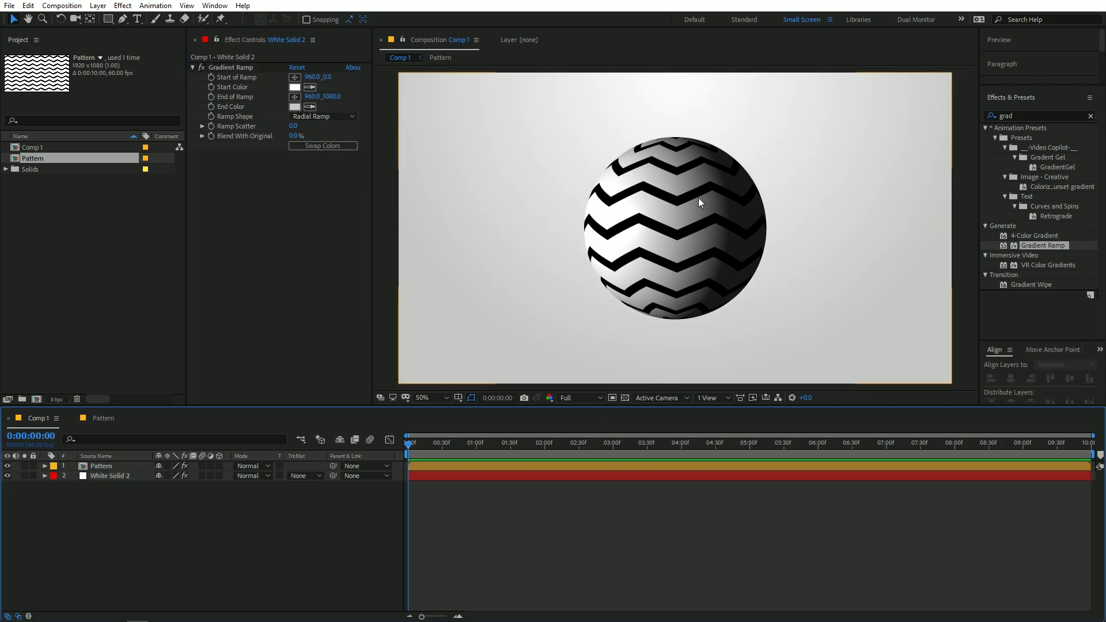
- Adjust the CC Sphere light on the Pattern layer to a height of 44 and a direction of -71°
left_click(115, 466)
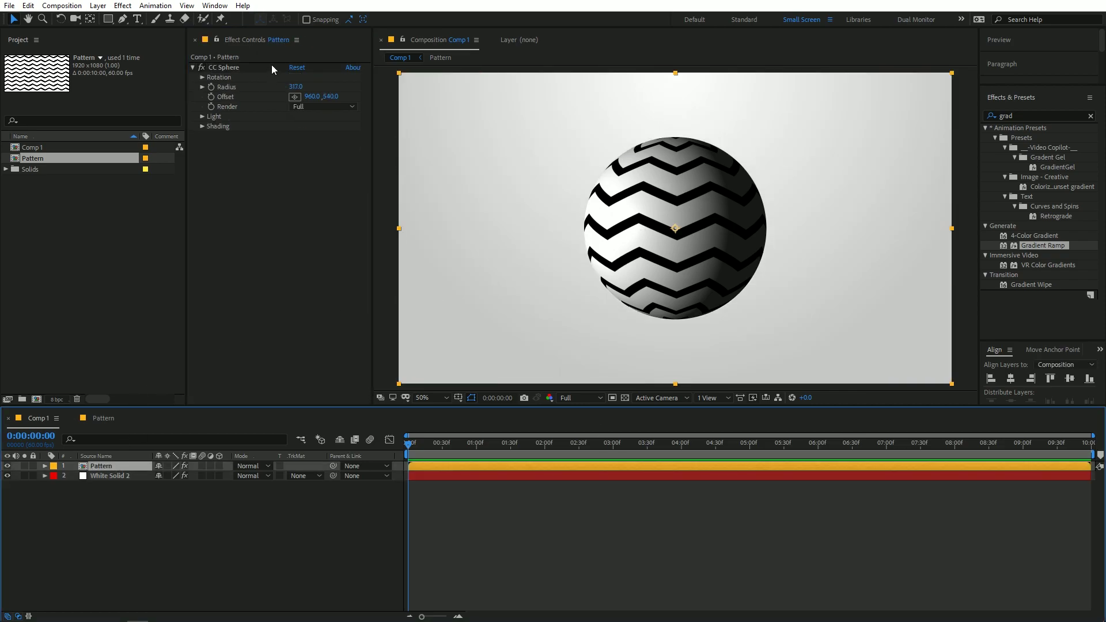
left_click(222, 68)
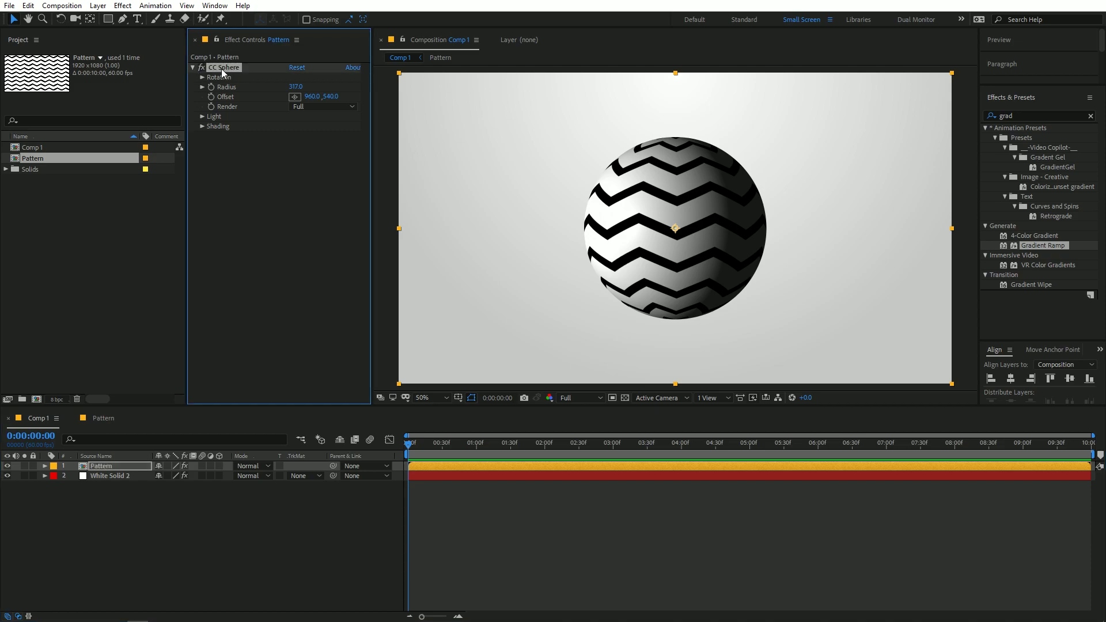
left_click(203, 116)
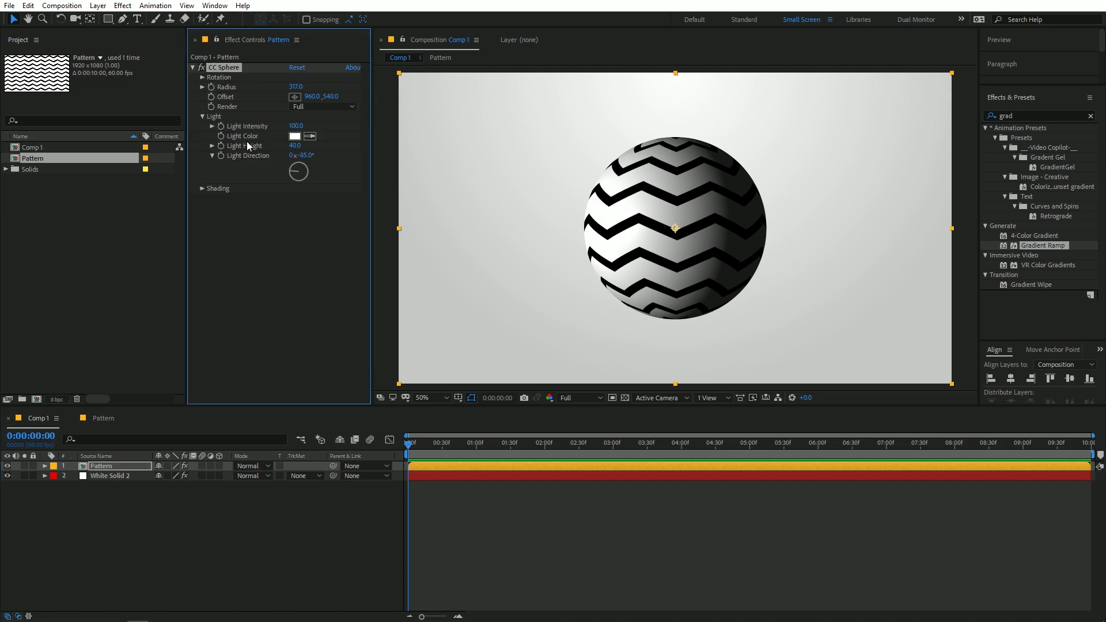
mouse_move(315, 127)
left_mouse_down()
mouse_move(426, 130)
mouse_move(245, 130)
mouse_move(318, 157)
left_mouse_up()
key("ctrl+z")
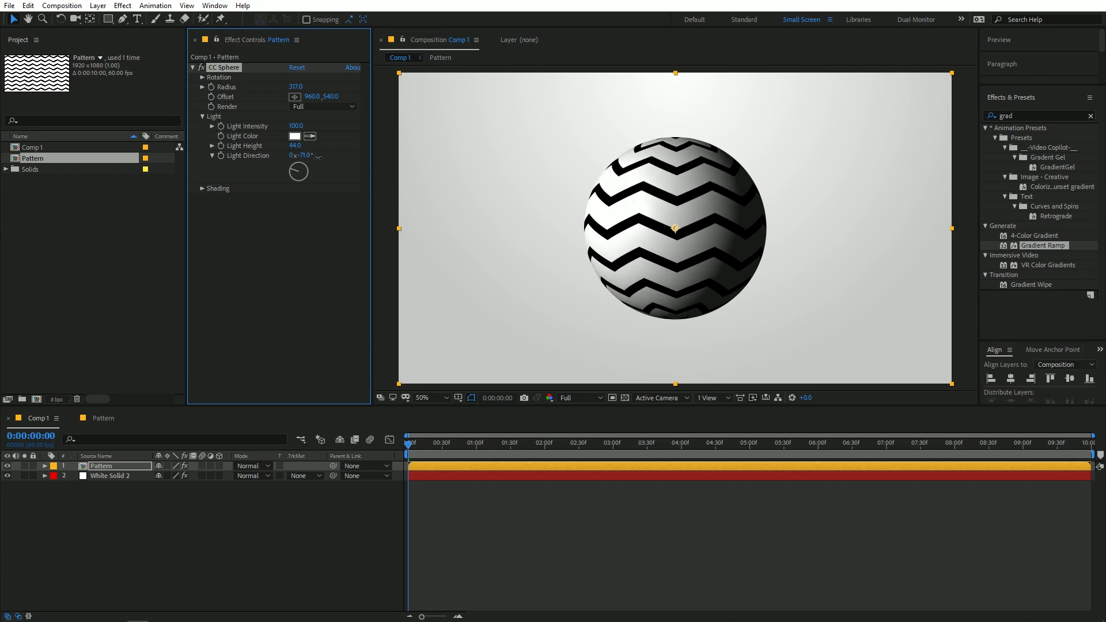
- Set the CC Sphere's ambient shading to 21
left_click(202, 188)
left_click_drag(294, 198, 306, 208)
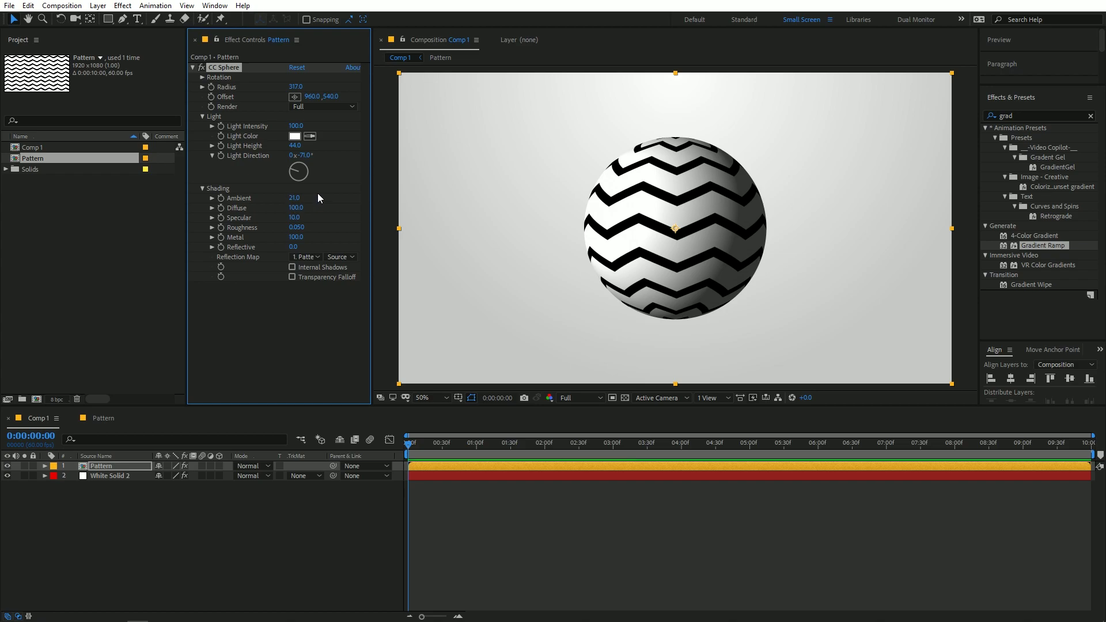
left_click_drag(296, 227, 314, 239)
left_click(202, 188)
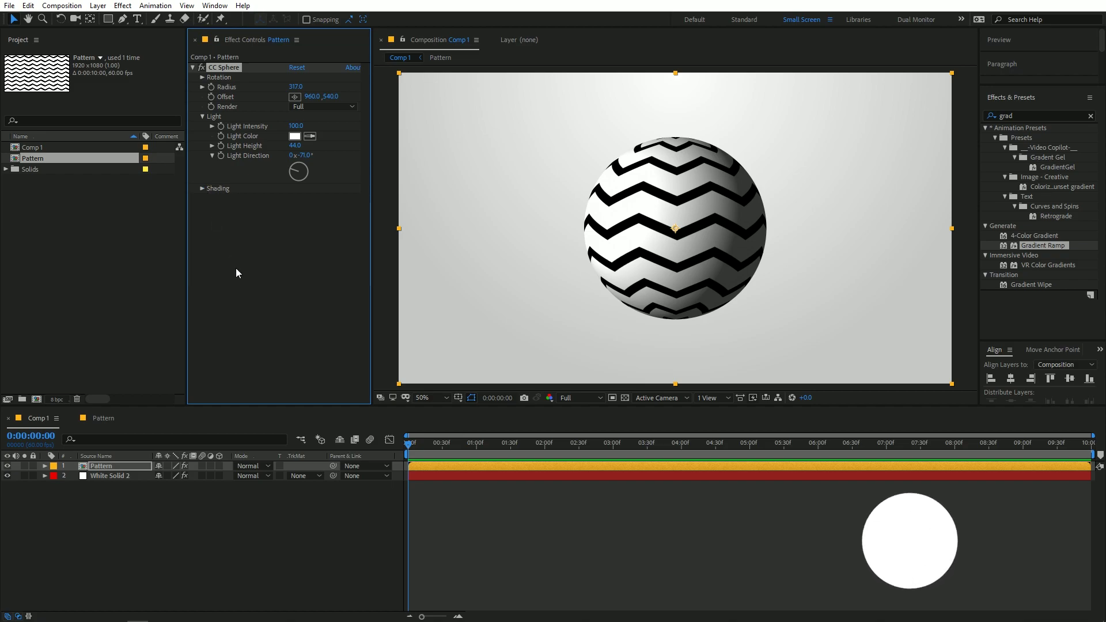
- Try out the CC Sphere's X and Z rotation and undo both changes
left_click(202, 77)
left_click_drag(301, 86, 357, 91)
key("ctrl+z")
left_click_drag(306, 153, 359, 152)
key("ctrl+z")
left_click(321, 136)
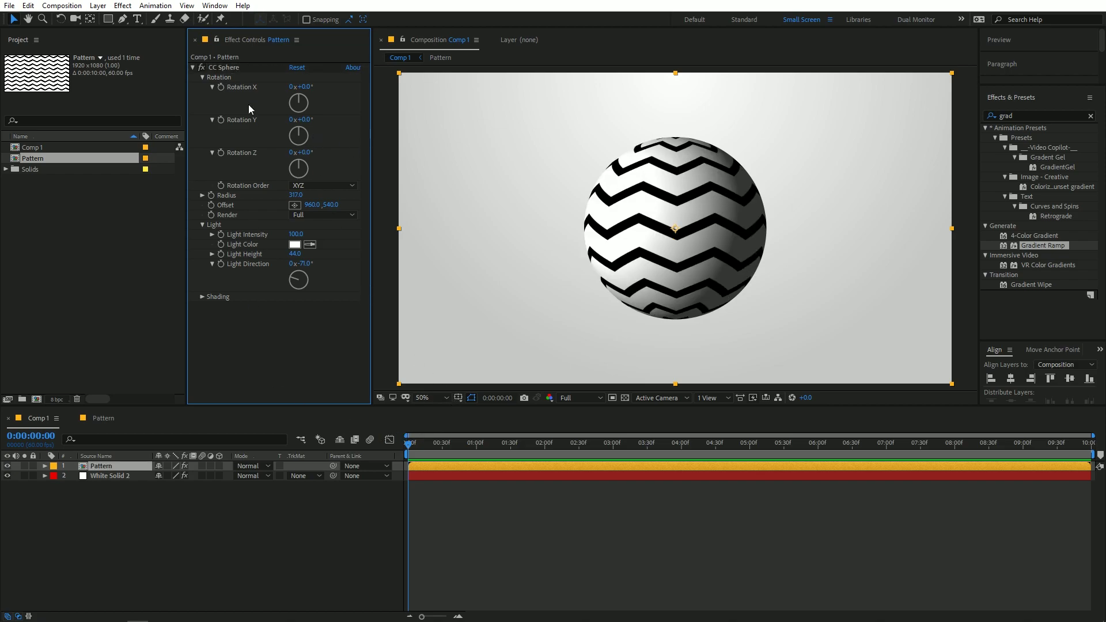
- Animate the CC Sphere's Y rotation with keyframes from 0° at the first frame to one full revolution at the last frame
left_click(221, 120)
left_click(430, 450)
key("End")
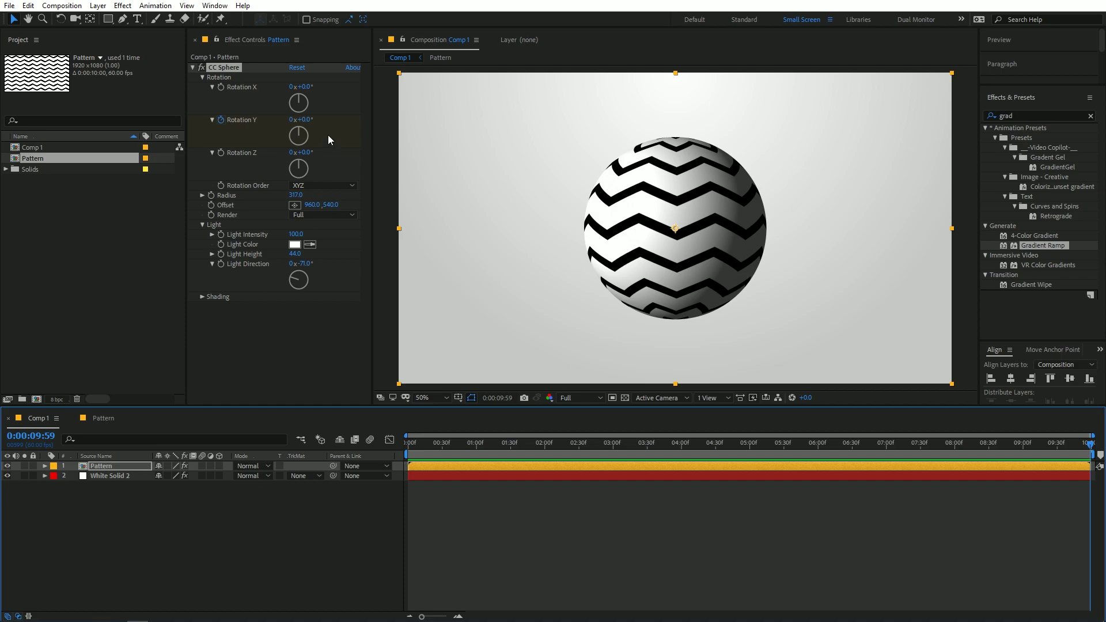
left_click(291, 120)
type("1")
key("Return")
- Preview the spinning sphere from the start of the composition
left_click(422, 447)
key("Home")
key("space")
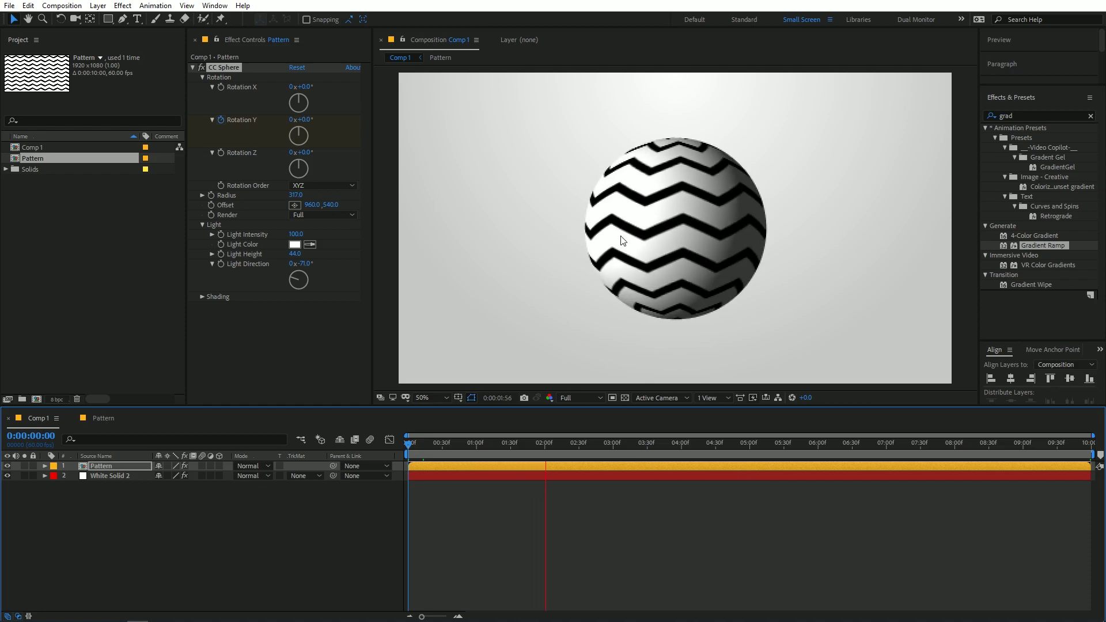
key("space")
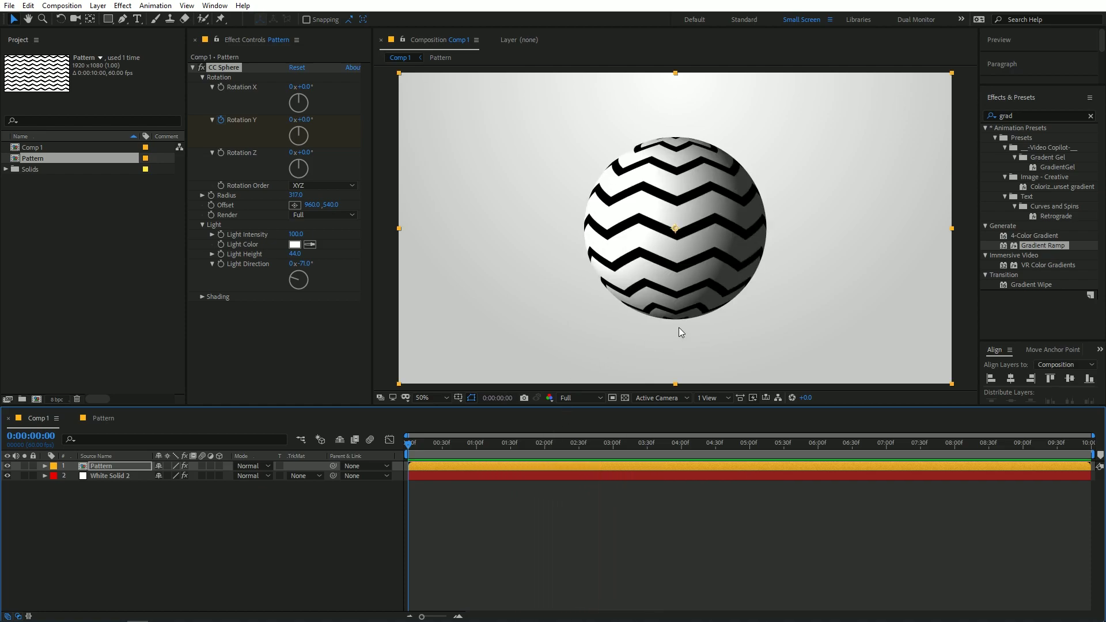
- Duplicate the Pattern layer and turn the upper copy into a 3D layer
left_click(96, 456)
left_click(108, 467)
key("ctrl+d")
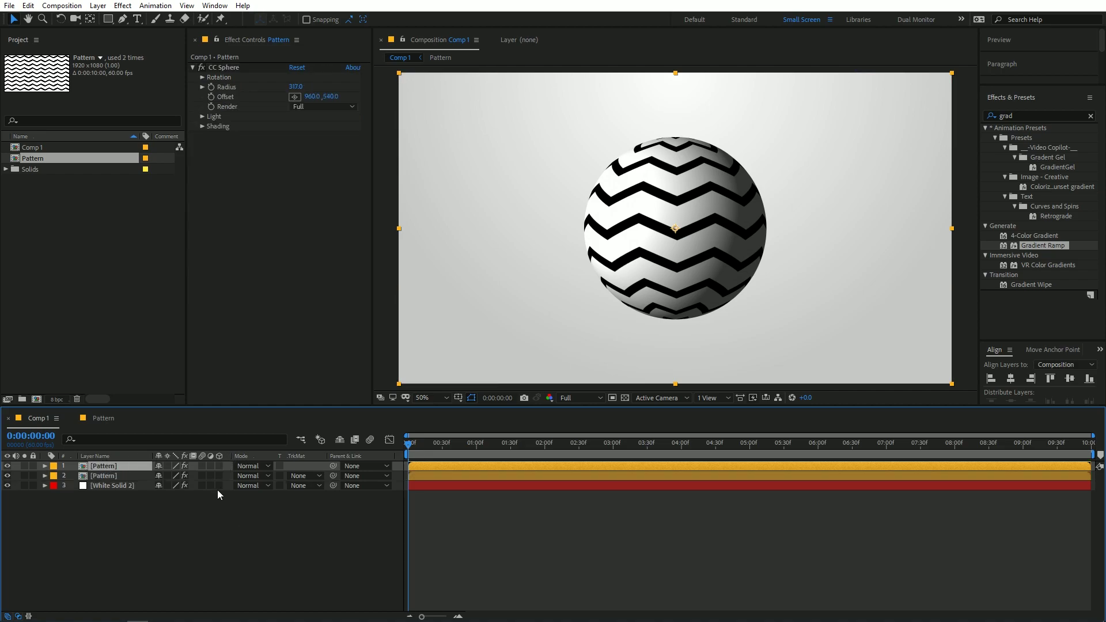
left_click(219, 465)
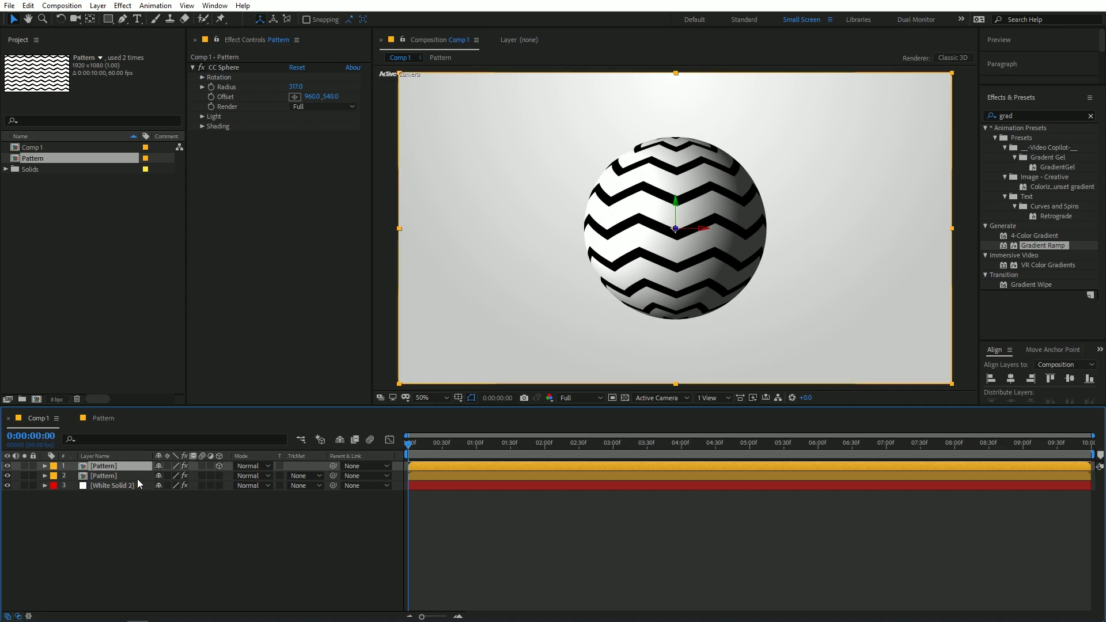
- Lay the 3D copy flat with an X rotation of -87° and move it down below the sphere
key("r")
left_click_drag(172, 497, 140, 509)
key("ctrl+z")
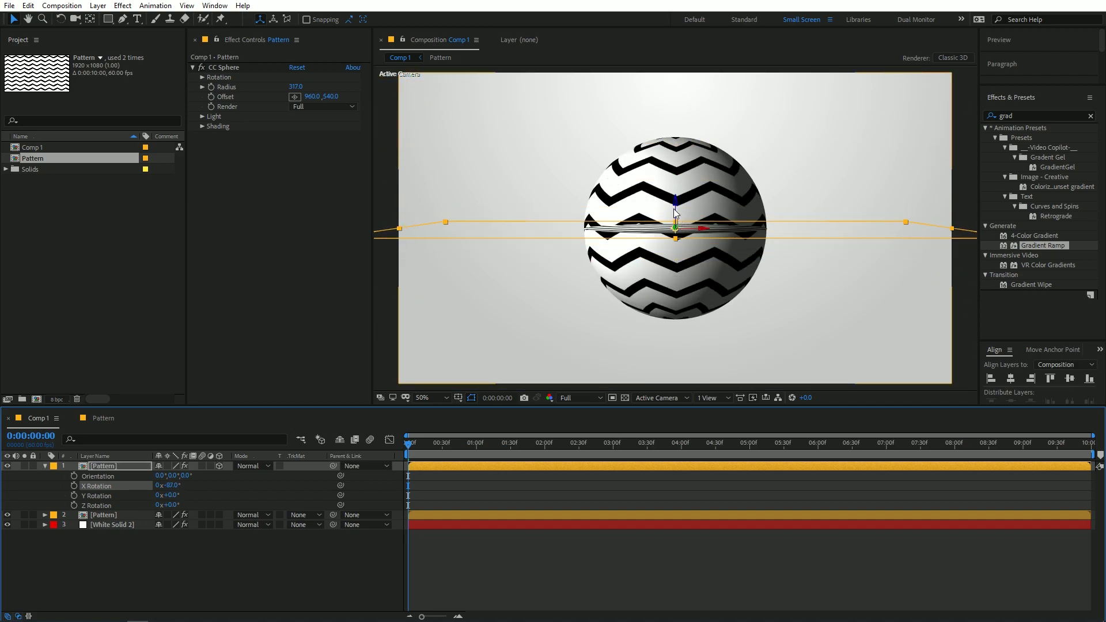
left_click_drag(675, 200, 673, 322)
- Apply the Fill effect to the flattened copy and set its color to black (000000)
left_click(1035, 111)
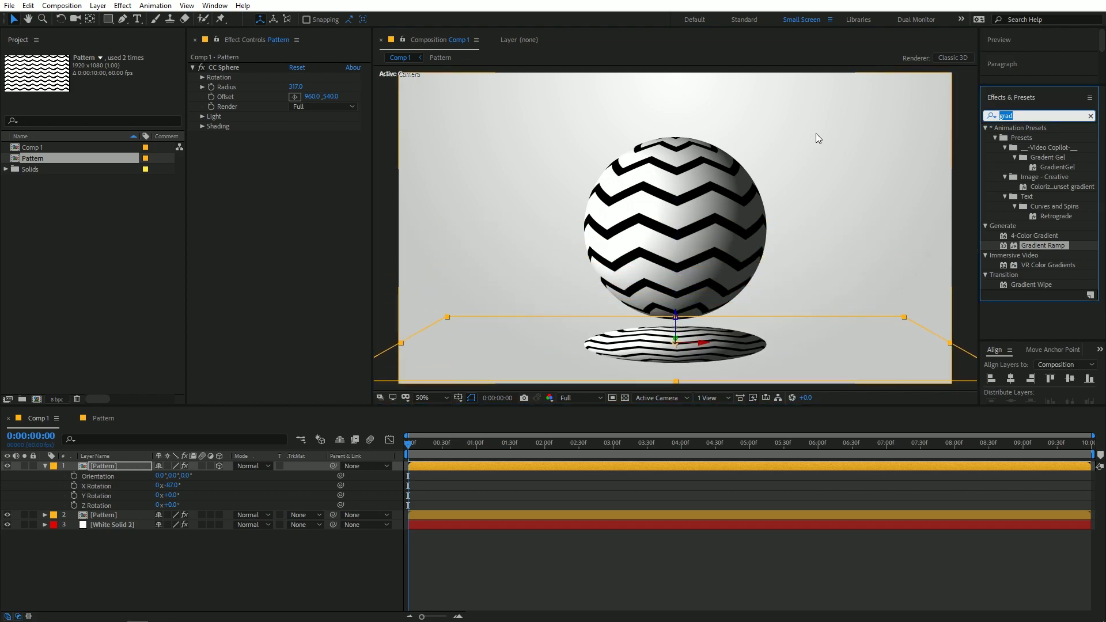
type("fill")
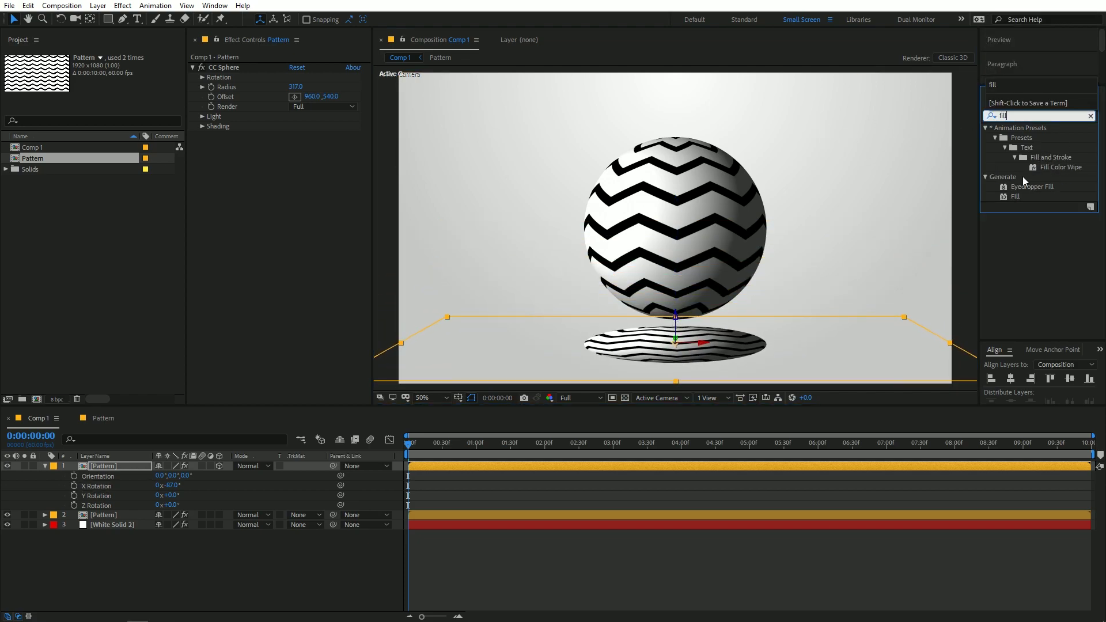
left_click_drag(1016, 196, 665, 347)
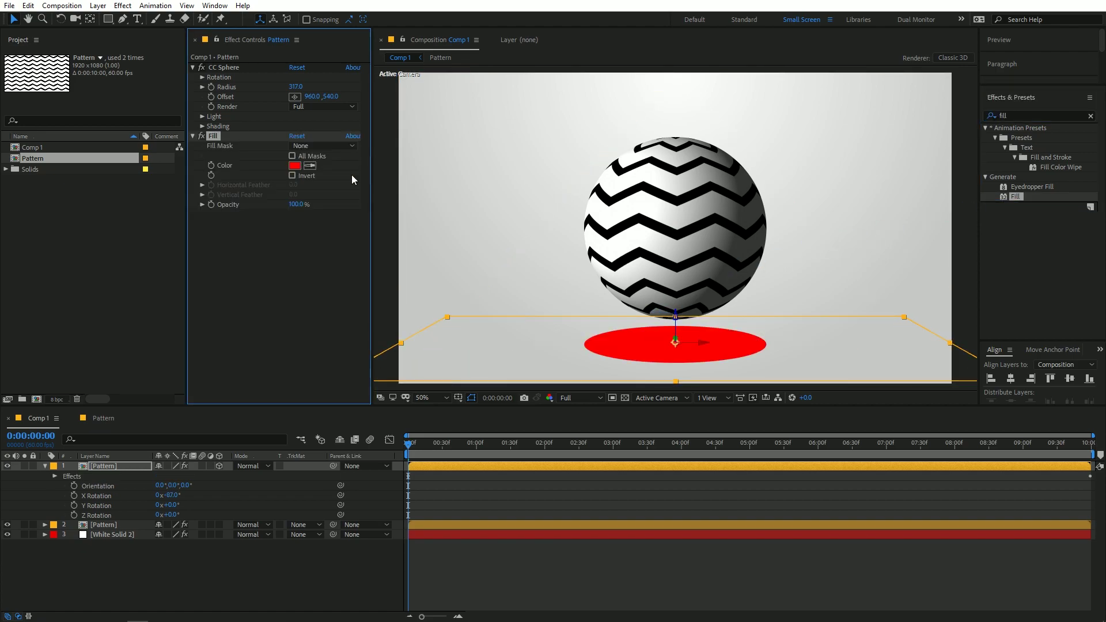
left_click(298, 166)
left_click_drag(124, 394, 102, 437)
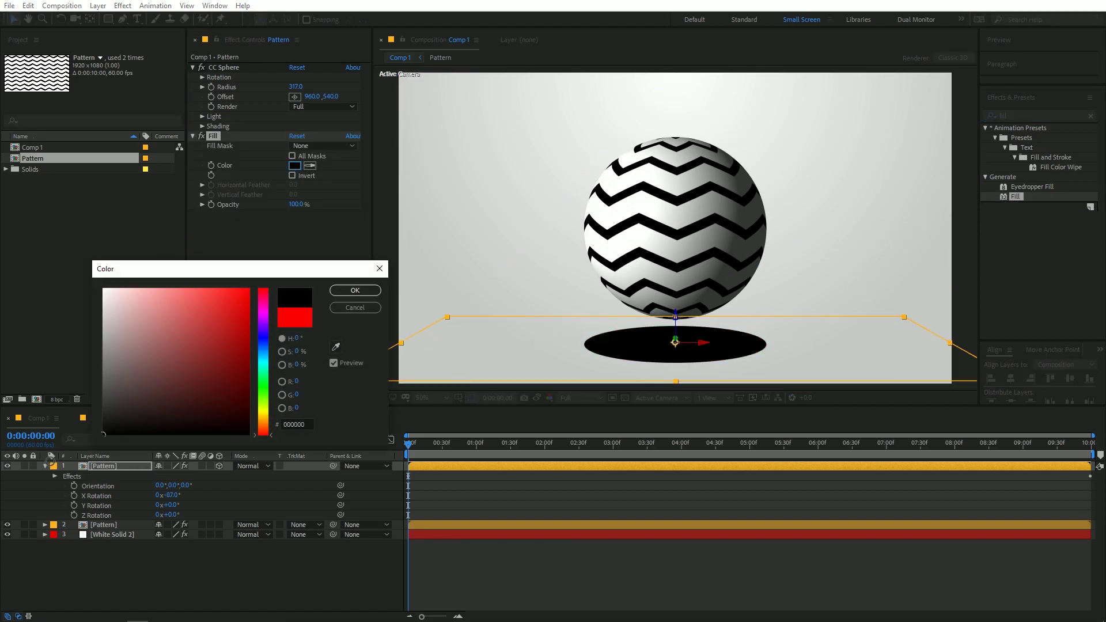
left_click(355, 290)
- Apply Gaussian Blur to the black shadow layer with a blurriness of about 288.6
left_click(1022, 123)
type("gau")
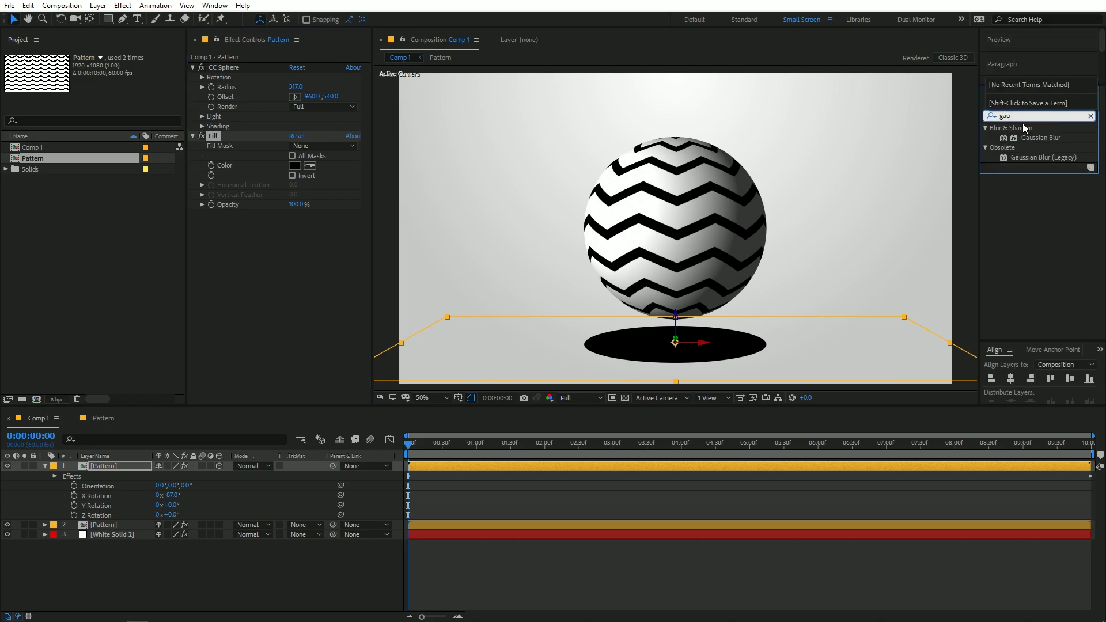
left_click_drag(1036, 138, 124, 468)
left_click_drag(335, 226, 281, 231)
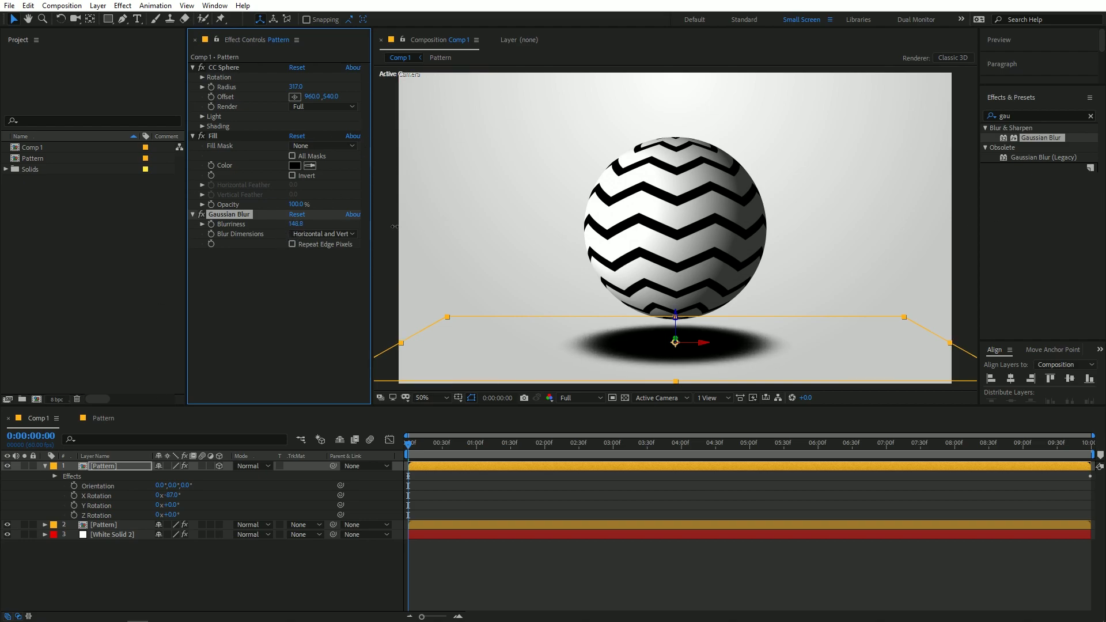
left_click_drag(351, 224, 1103, 226)
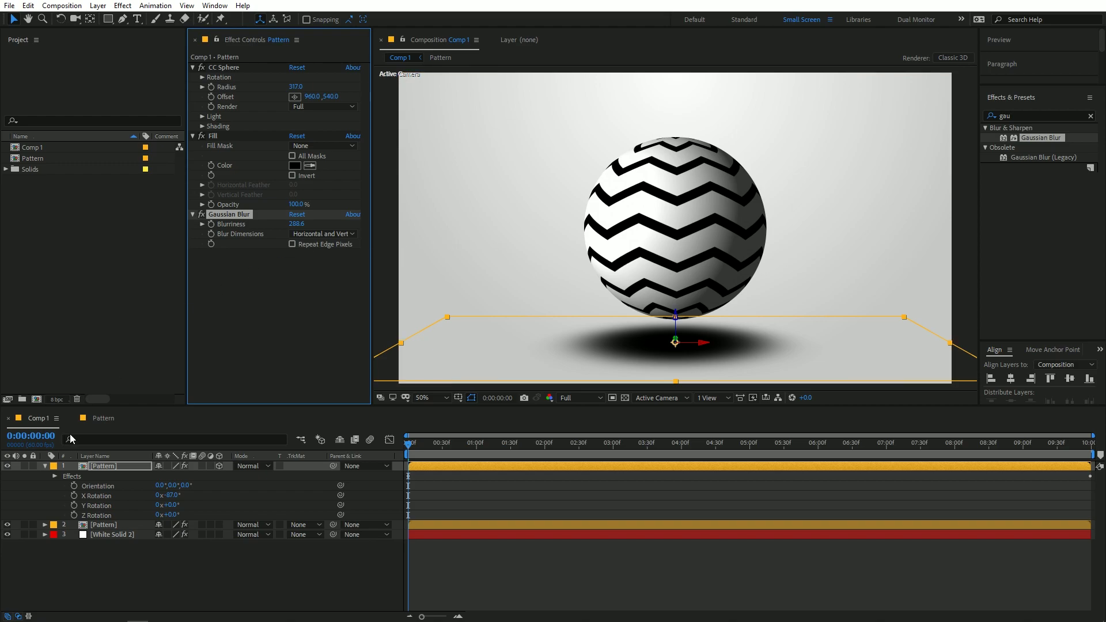
- Lower the shadow layer's opacity to 39%
left_click(106, 464)
key("t")
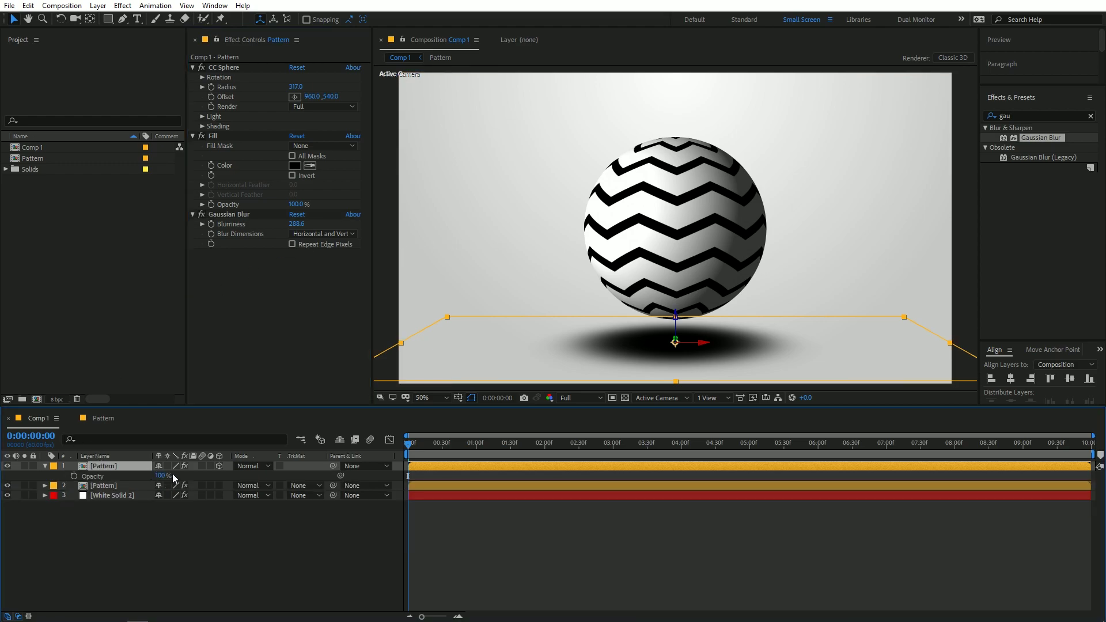
left_click_drag(163, 481, 134, 485)
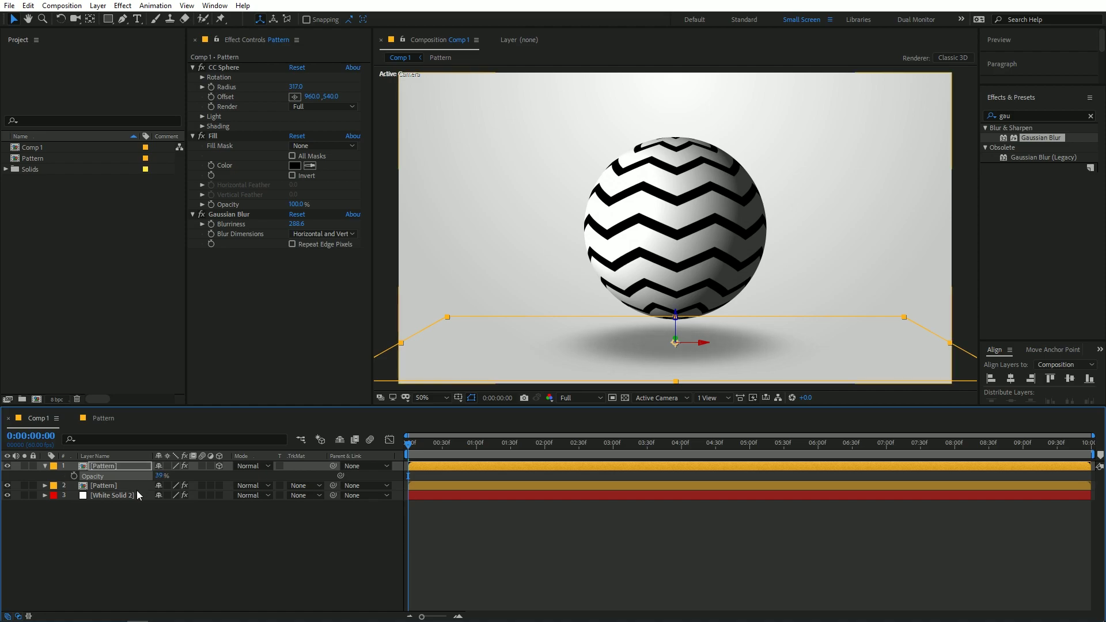
- Move the original sphere layer up to a Y position of 440 so it floats above the shadow
left_click(110, 487)
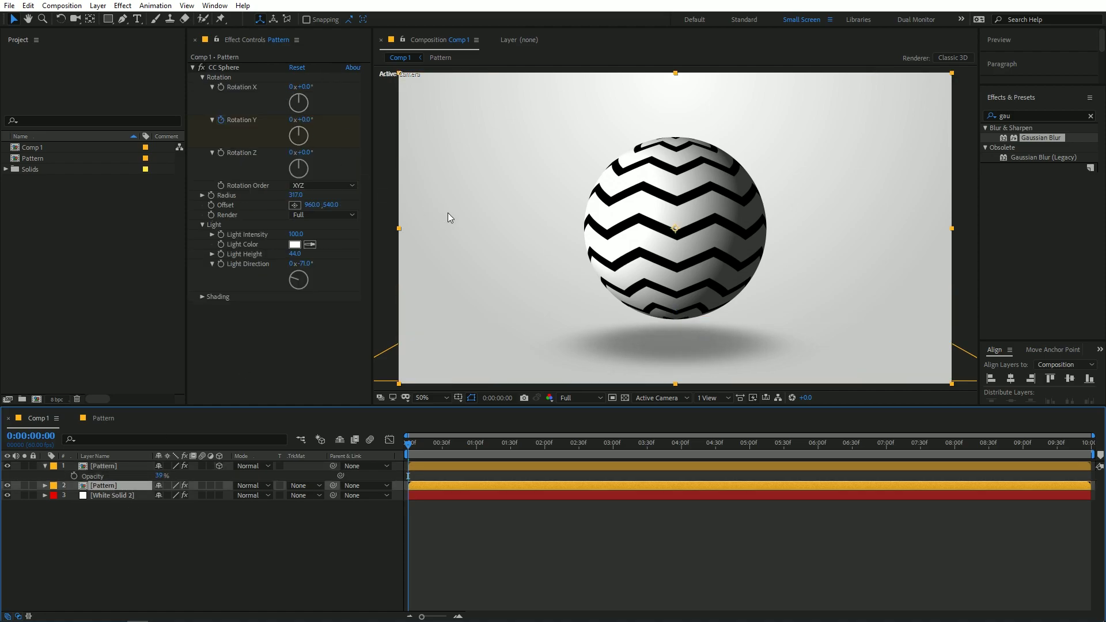
key("shift+Up")
key("shift+Up")
key("shift+Up")
key("shift+Up")
key("shift+Up")
key("shift+Up")
key("shift+Up")
key("shift+Up")
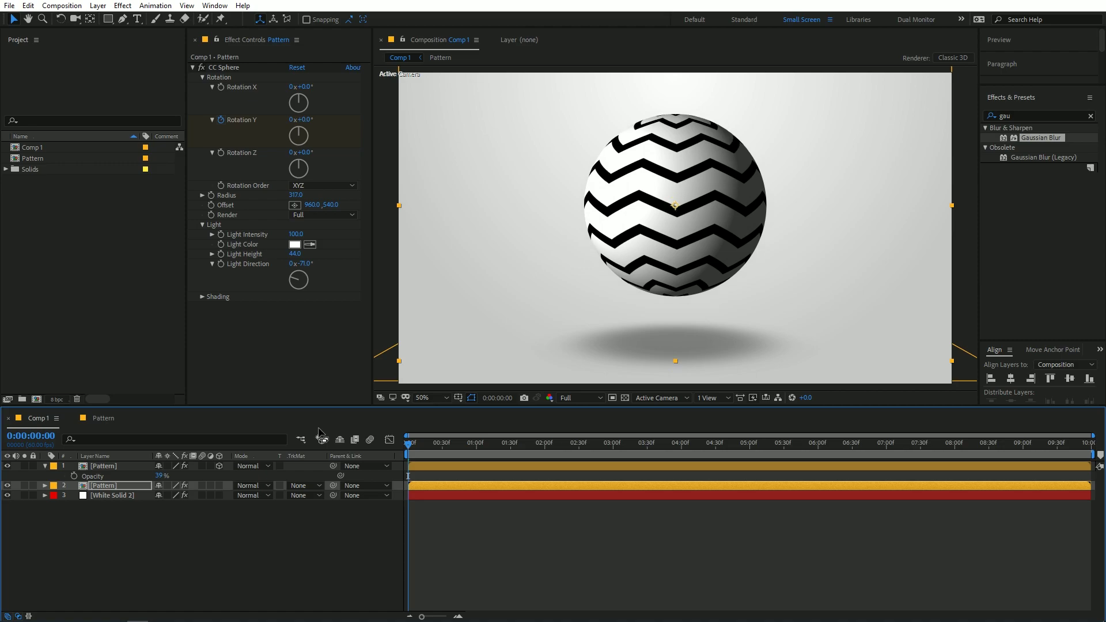
key("shift+Up")
key("shift+Up")
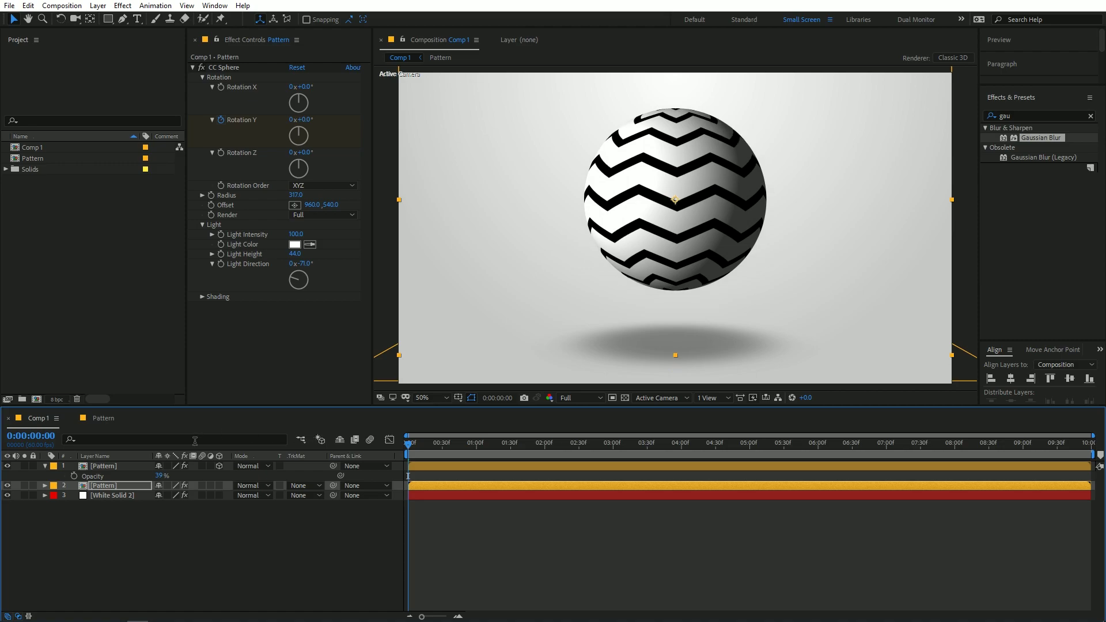
- Flatten the shadow further with an X rotation of about -91.7° and preview the animation
left_click(123, 468)
key("r")
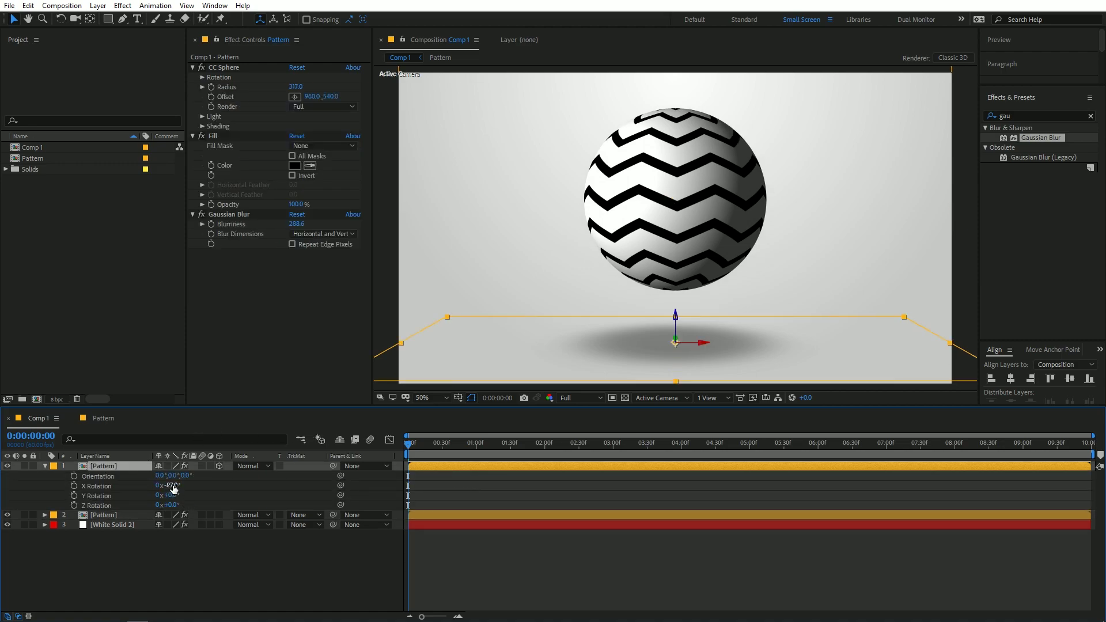
left_click_drag(173, 485, 171, 485)
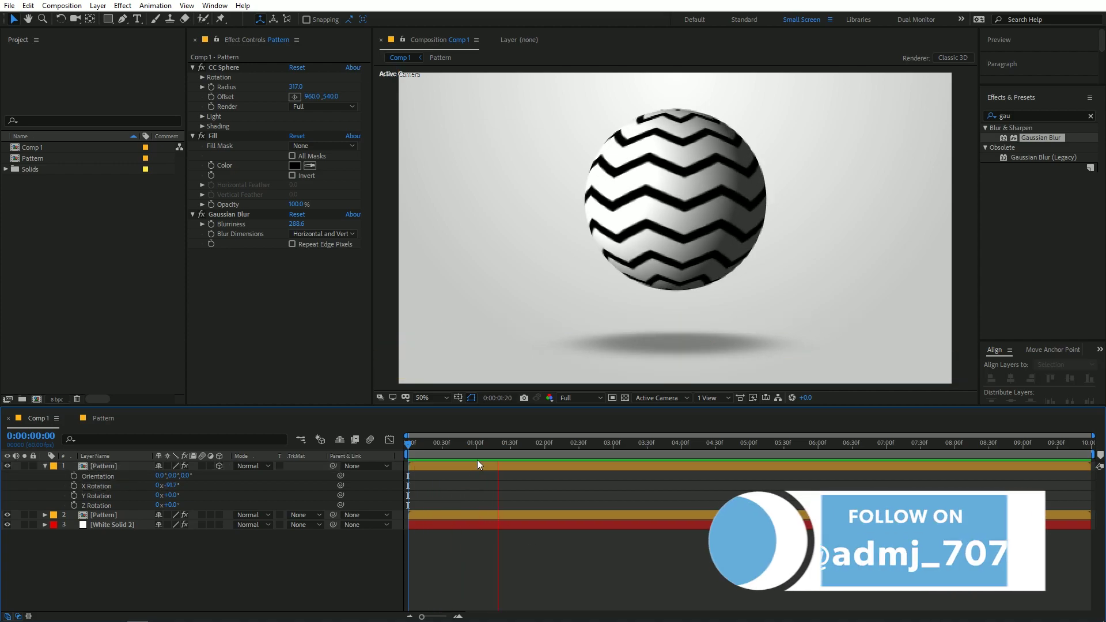
key("space")
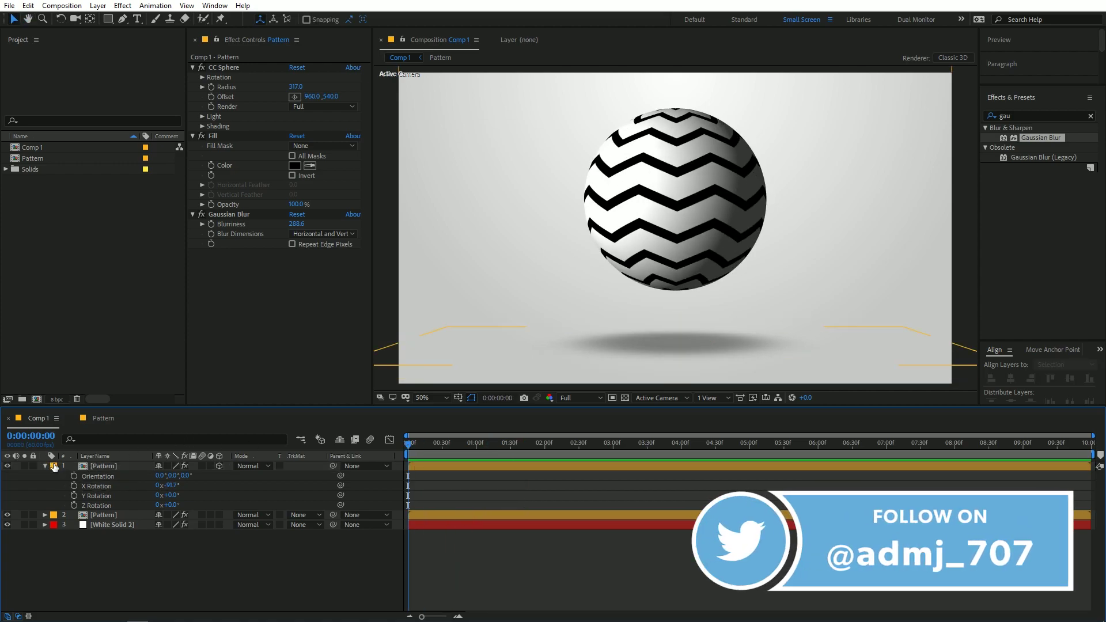
- Place the shadow layer beneath the sphere layer and reveal the Position property of both
left_click(46, 466)
left_click(112, 478)
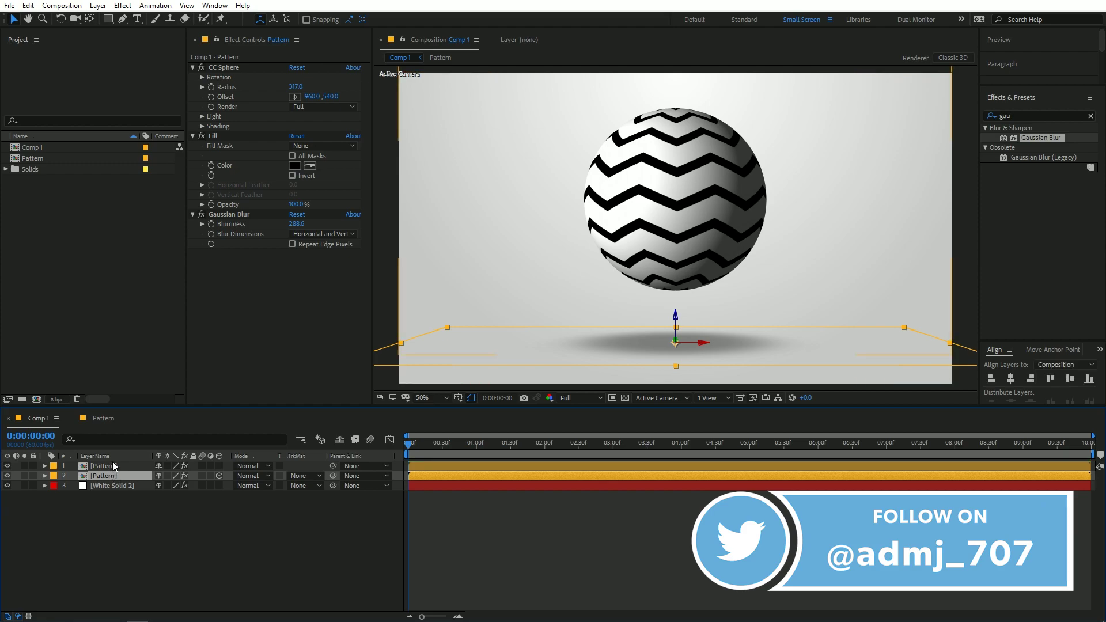
left_click(112, 467, "shift")
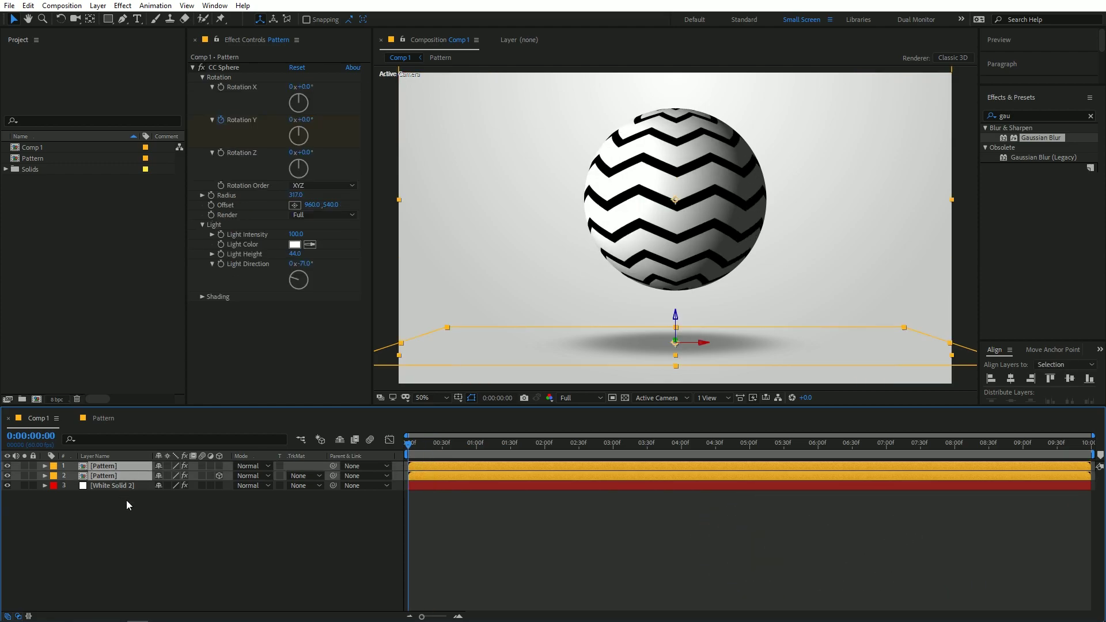
key("p")
- Keyframe the sphere layer's Position at 0 s, and raise it to a Y position of 372 at 0:00:02:01
left_click(115, 518)
left_click(104, 468)
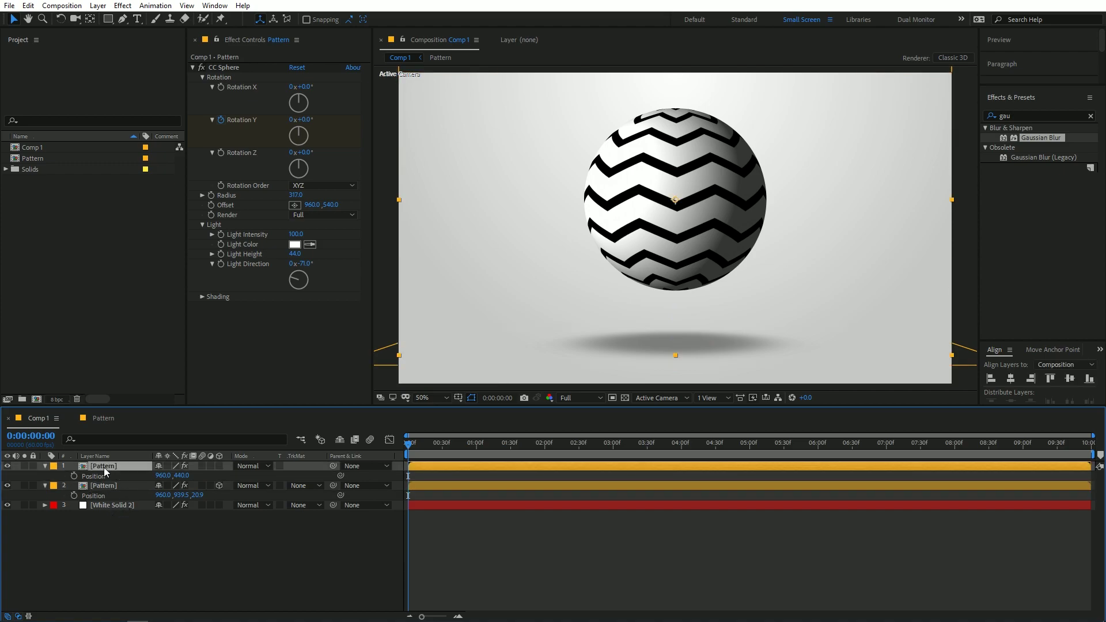
left_click(74, 476)
left_click_drag(412, 453, 550, 461)
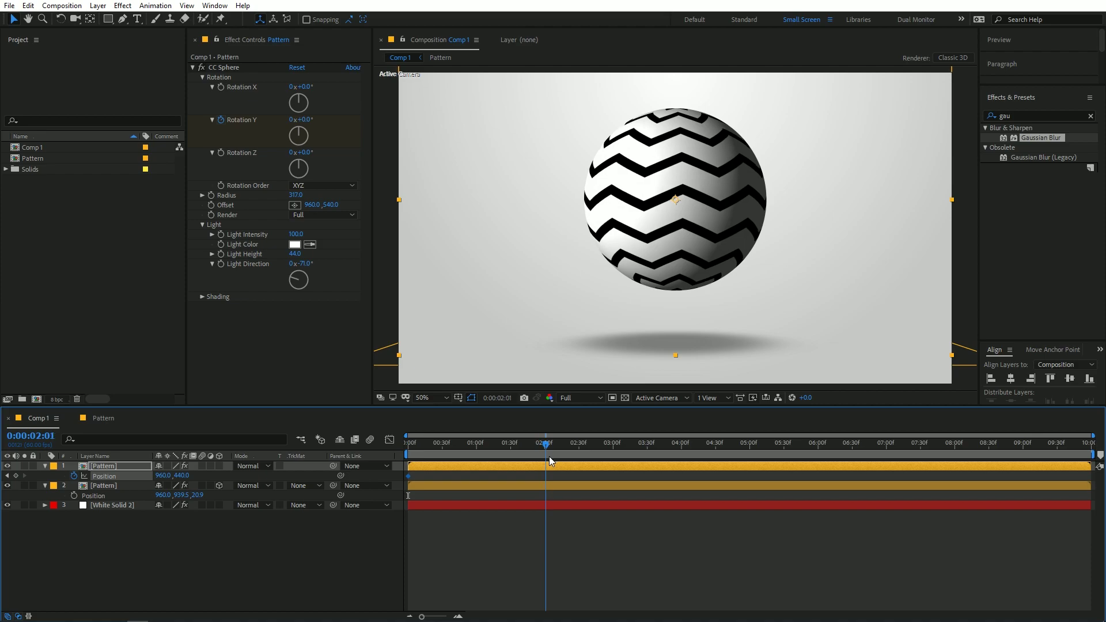
left_click(250, 554)
left_click_drag(180, 476, 143, 481)
- Copy the sphere's first Position keyframe to 0:00:04:01 so it returns to its starting height
left_click_drag(531, 451, 684, 450)
left_click_drag(424, 473, 375, 483)
key("ctrl+c")
key("ctrl+v")
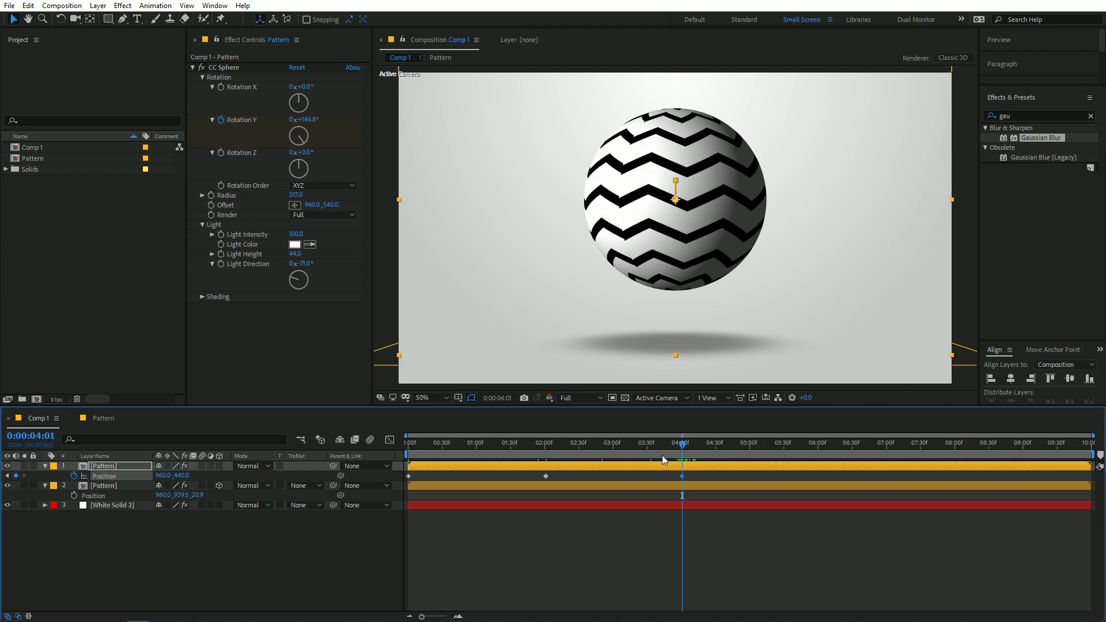
- Copy the sphere's 2-second and 4-second Position keyframes to 0:00:06:02 to repeat the floating motion, and return to the start
left_click_drag(797, 459, 820, 458)
left_click_drag(706, 478, 520, 481)
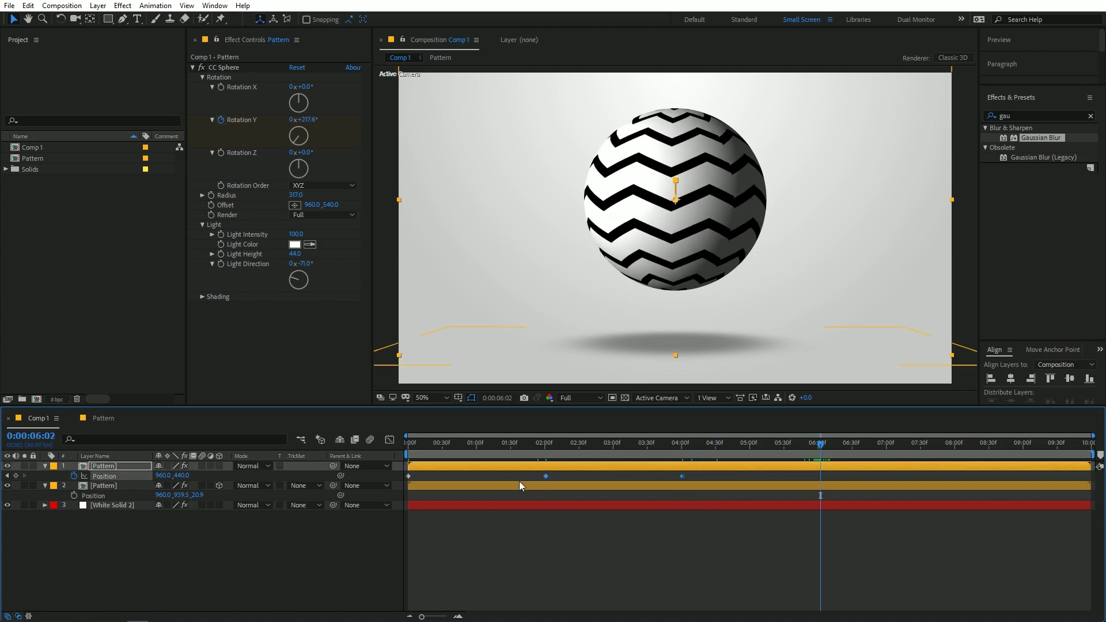
key("ctrl+c")
key("ctrl+v")
left_click_drag(716, 457, 409, 456)
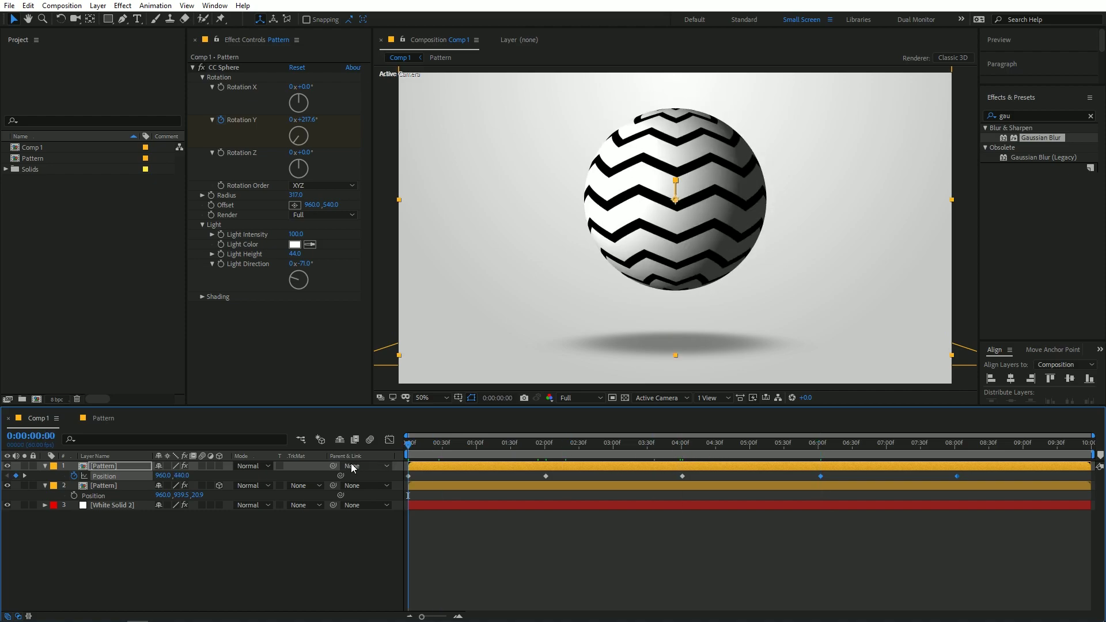
- Keyframe the shadow layer's Scale at 100% at 0 s and 82.2% at 0:00:02:01
left_click(117, 486)
key("s")
left_click(73, 494)
left_click(429, 454)
left_click_drag(449, 453, 546, 452)
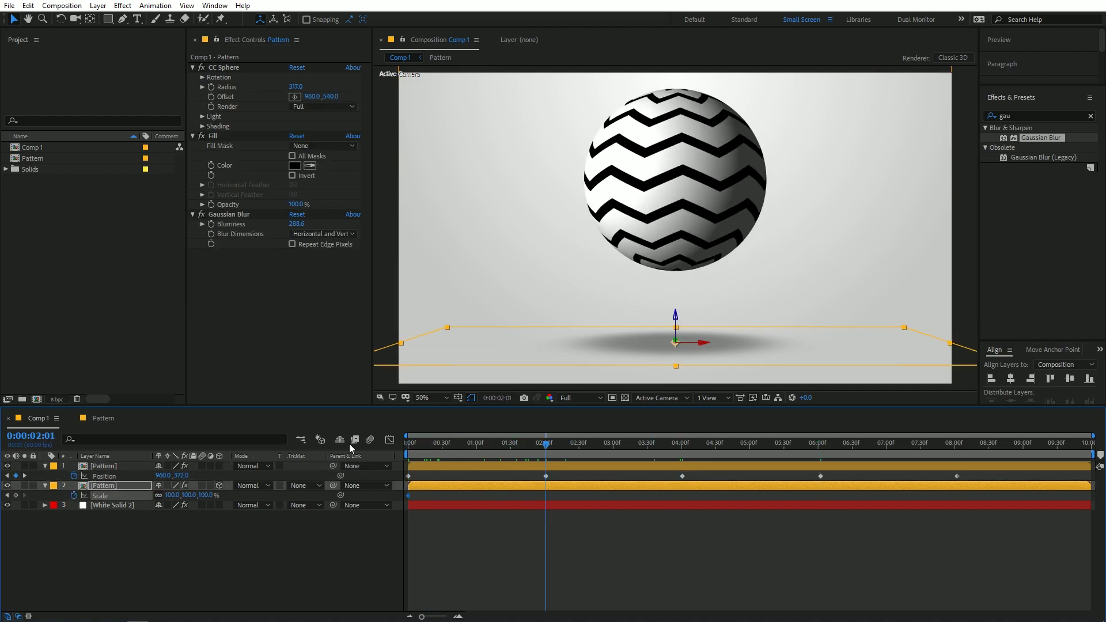
left_click_drag(173, 495, 162, 494)
- Repeat the shadow's Scale keyframes at about 4, 6 and 8 seconds to match the sphere's keyframes, and preview the animation
left_click_drag(596, 459, 682, 452)
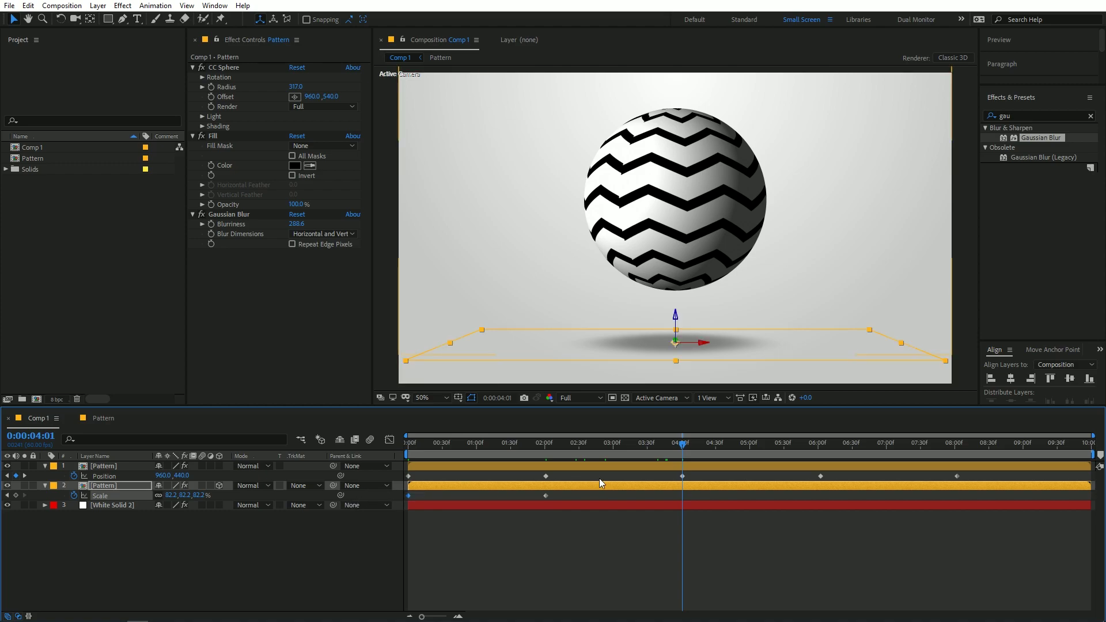
key("ctrl+v")
left_click_drag(689, 496, 529, 501)
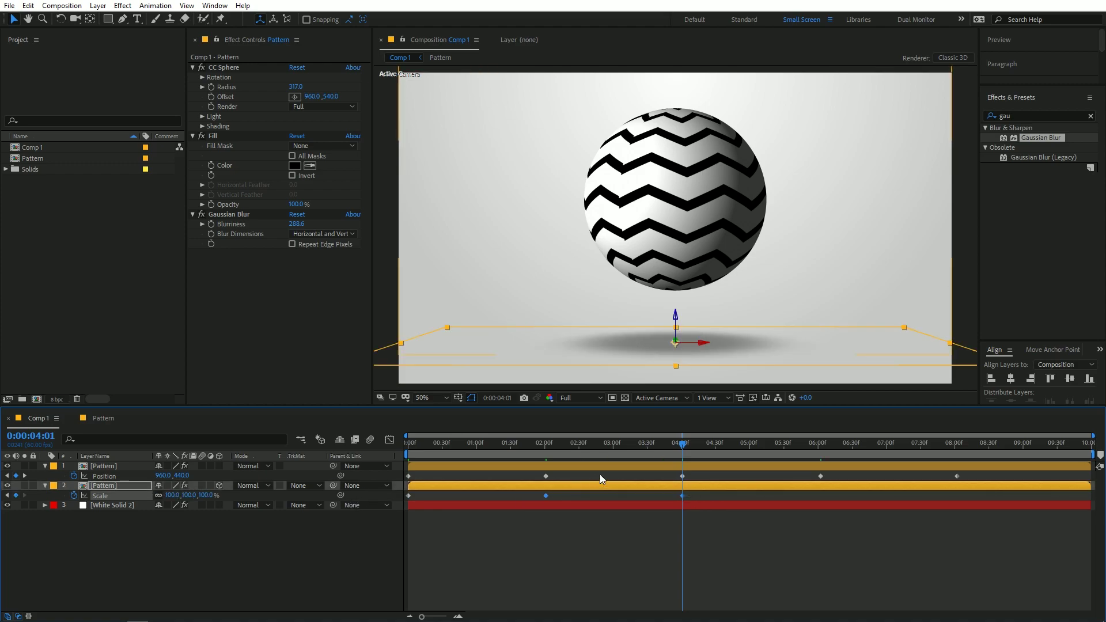
left_click_drag(665, 449, 392, 545)
key("ctrl+v")
left_click(605, 530)
key("space")
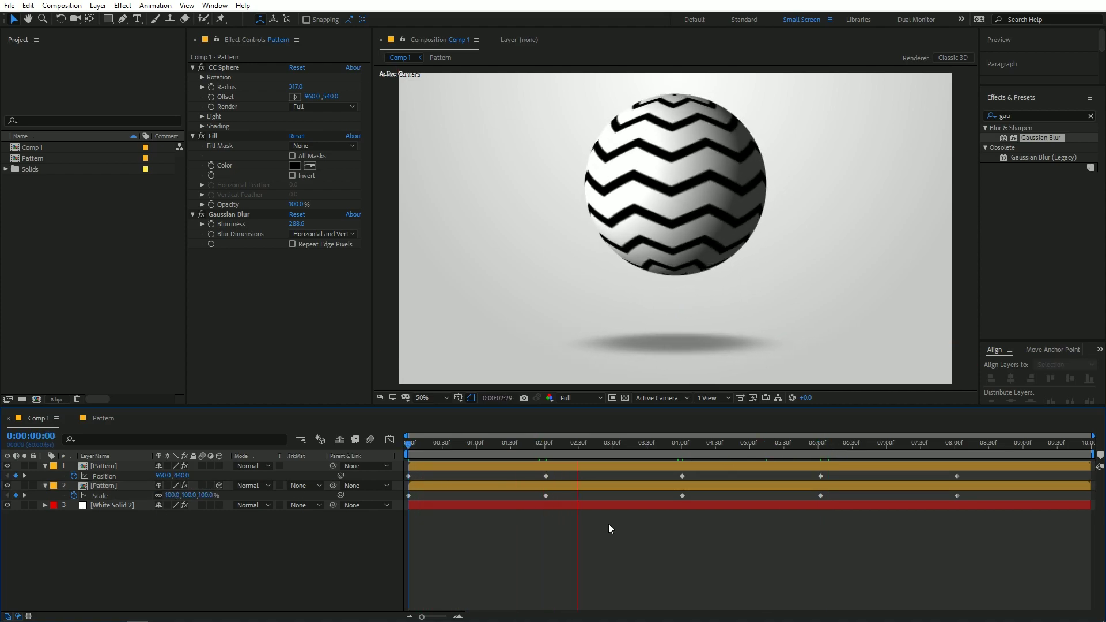
- Apply Easy Ease to all Position and Scale keyframes of the sphere and shadow, and preview the motion
left_click_drag(971, 473, 656, 503)
left_click_drag(488, 509, 385, 504)
key("F9")
key("Home")
key("space")
key("space")
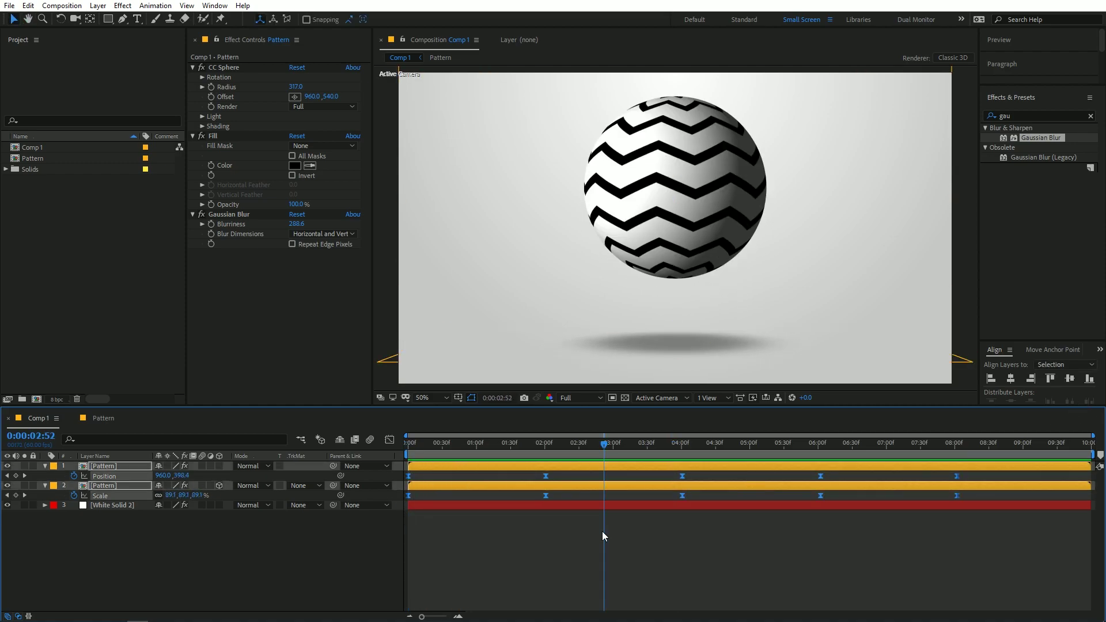
left_click(603, 534)
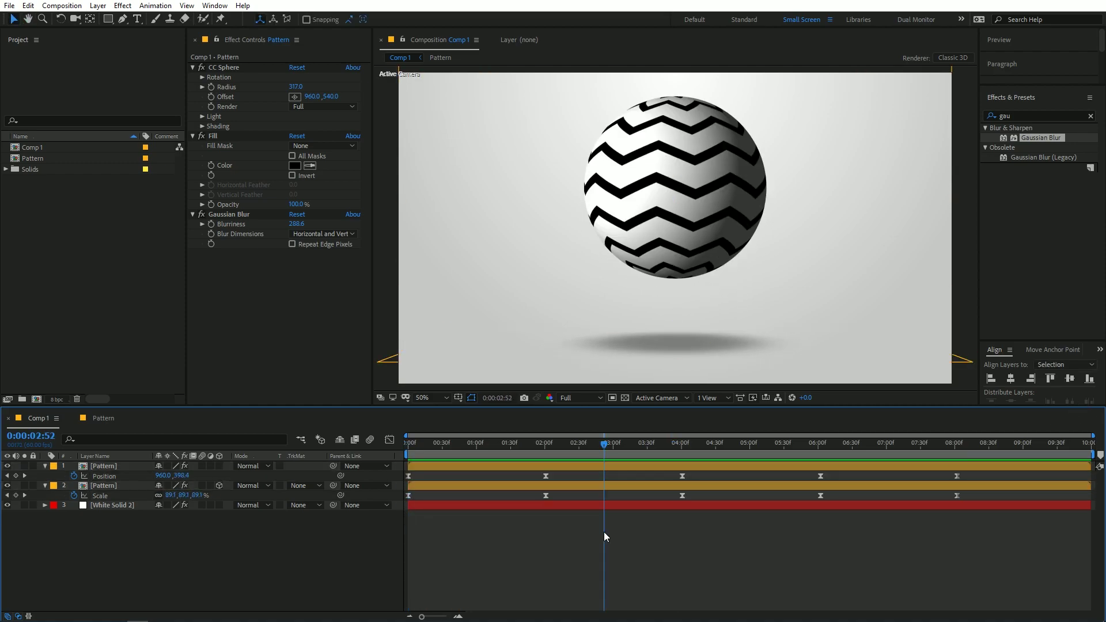
left_click_drag(518, 444, 408, 443)
- Set the Zig Zag points to Smooth in the Pattern composition and check the wavy sphere in Comp 1
left_click(104, 418)
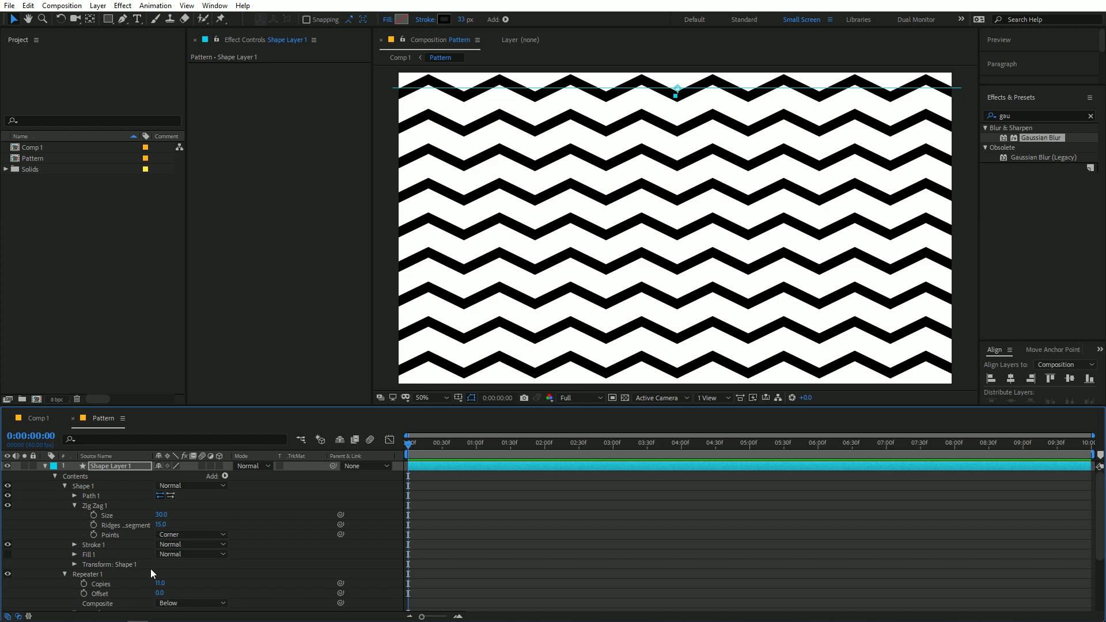
scroll(230, 561, "down", 5)
scroll(297, 518, "up", 5)
left_click(190, 535)
left_click(204, 554)
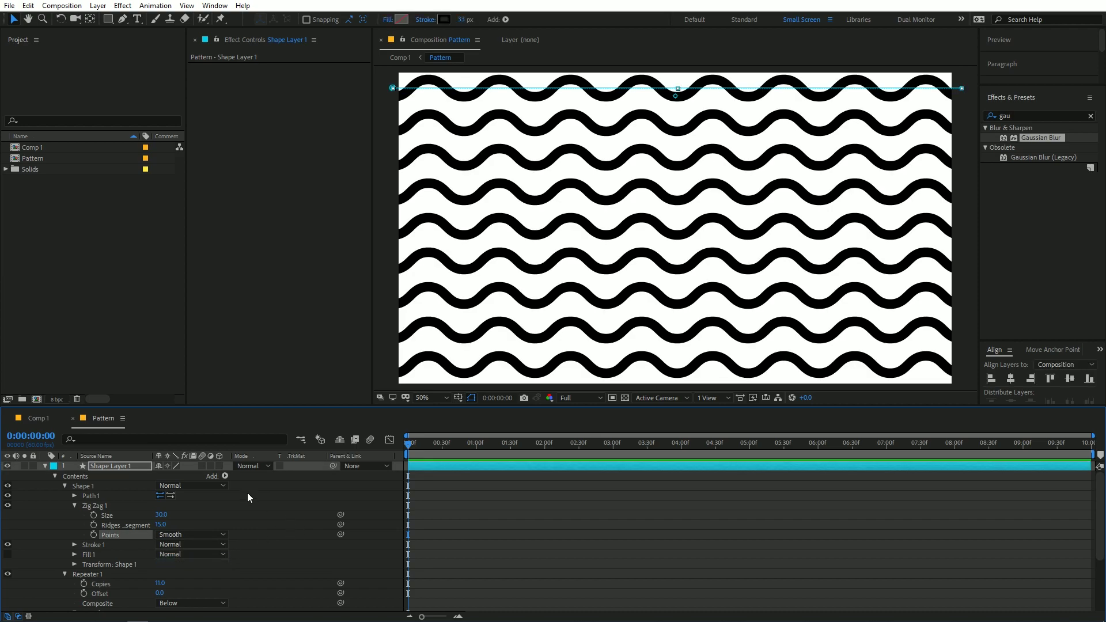
left_click(43, 420)
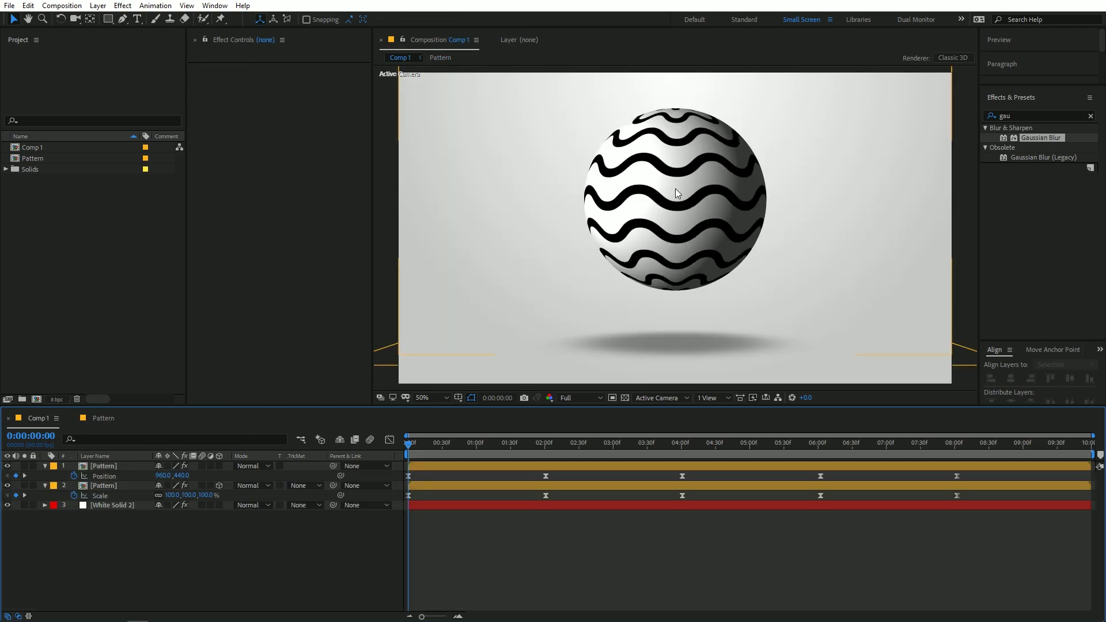
- Collapse and hide Shape Layer 1 in the Pattern composition, leaving only the white solid visible
left_click(101, 419)
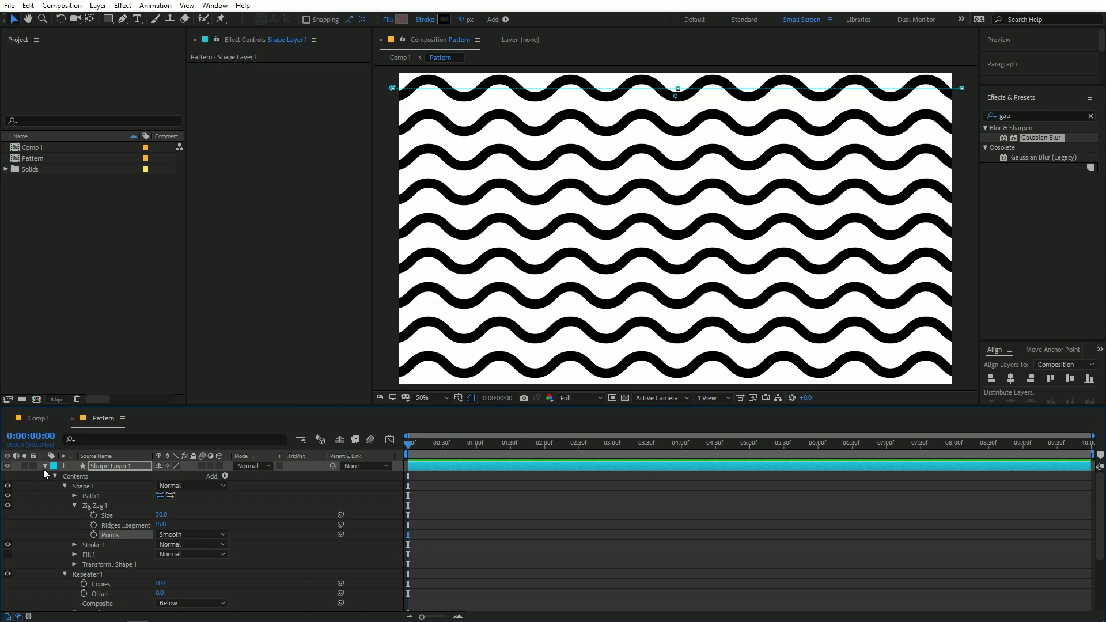
left_click(45, 466)
left_click(8, 466)
left_click(143, 249)
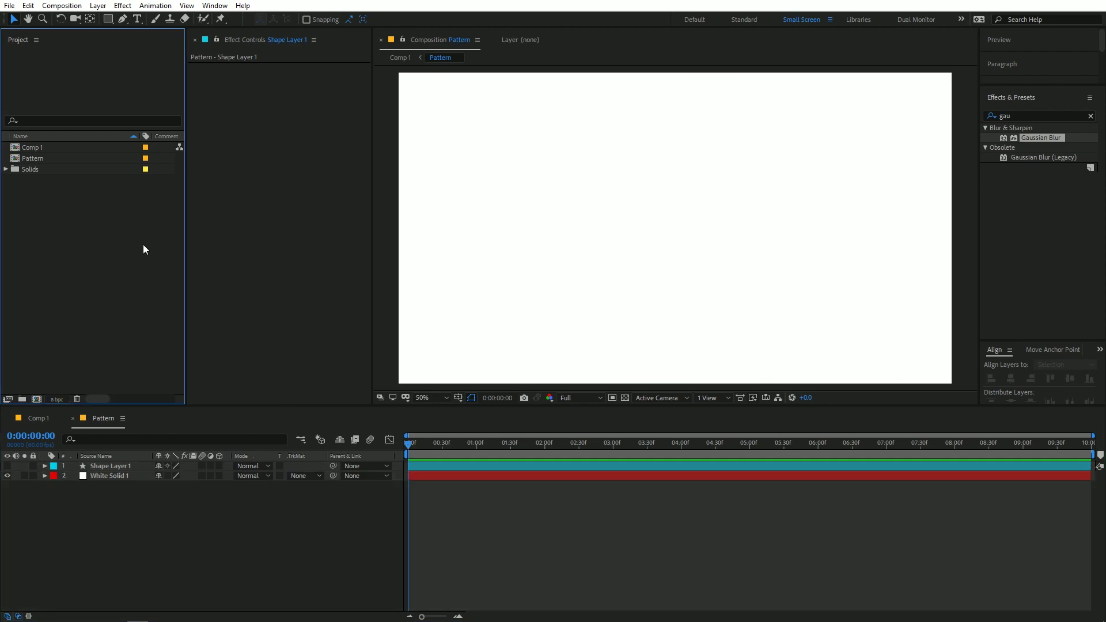
- Add a text layer reading "TYPOGRAPHY" to the Pattern composition
left_click(137, 19)
left_click(597, 212)
type("TYPOGRP")
key("BackSpace")
key("BackSpace")
key("BackSpace")
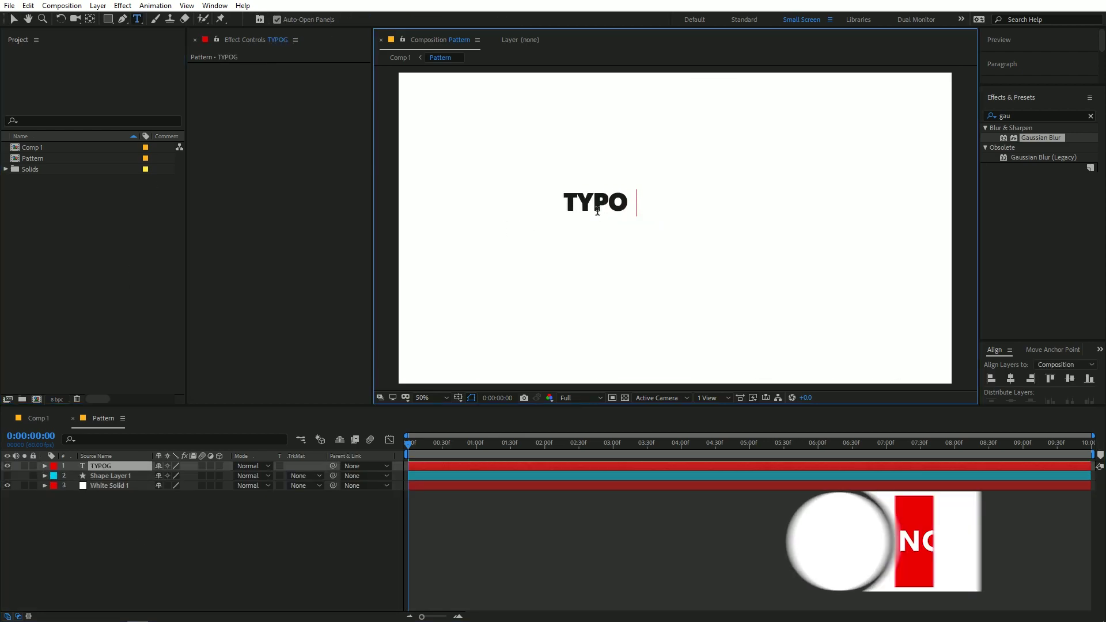
type("GRAPHY")
- Copy the word TYPOGRAPHY and paste it repeatedly to extend the text layer into a long row
double_click(120, 466)
left_click(678, 205)
key("ctrl+a")
key("ctrl+c")
left_click(682, 199)
key("ctrl+v")
key("ctrl+v")
key("ctrl+v")
- Duplicate the TYPOGRAPHY row into seven horizontally staggered rows spread over the full height of the Pattern composition
left_click(120, 465)
key("v")
left_click_drag(697, 211, 730, 232)
key("ctrl+d")
left_click_drag(712, 221, 736, 324)
key("ctrl+d")
key("ctrl+d")
key("ctrl+d")
key("ctrl+d")
left_click_drag(736, 324, 670, 70)
key("ctrl+d")
left_click(204, 432)
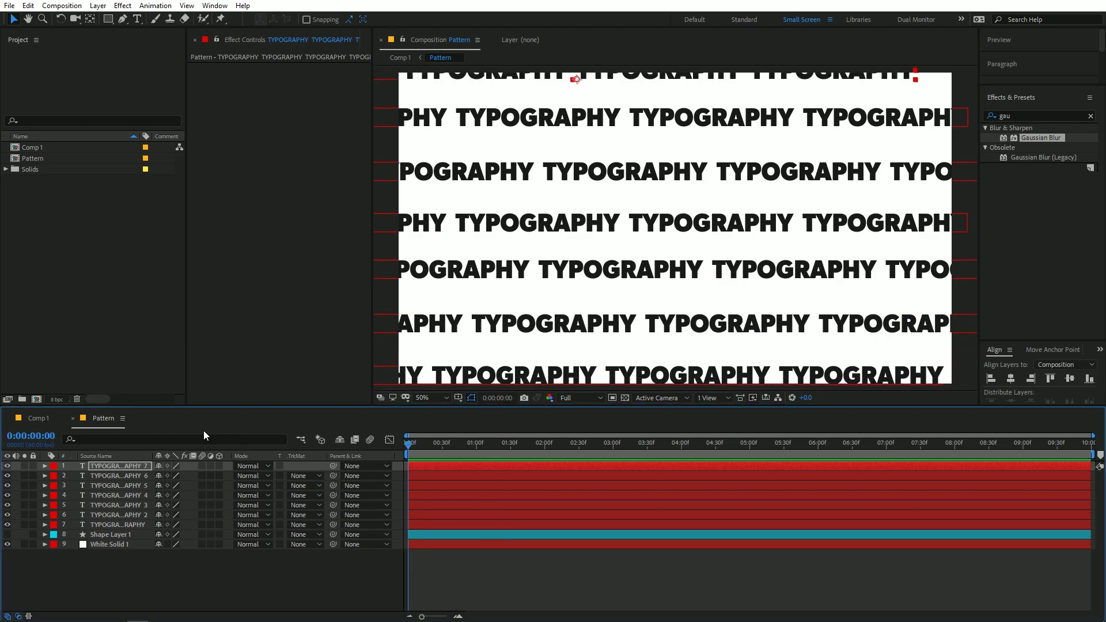
- Preview the floating sphere with the typography pattern from the start of Comp 1
left_click(38, 418)
left_click_drag(442, 444, 413, 464)
key("space")
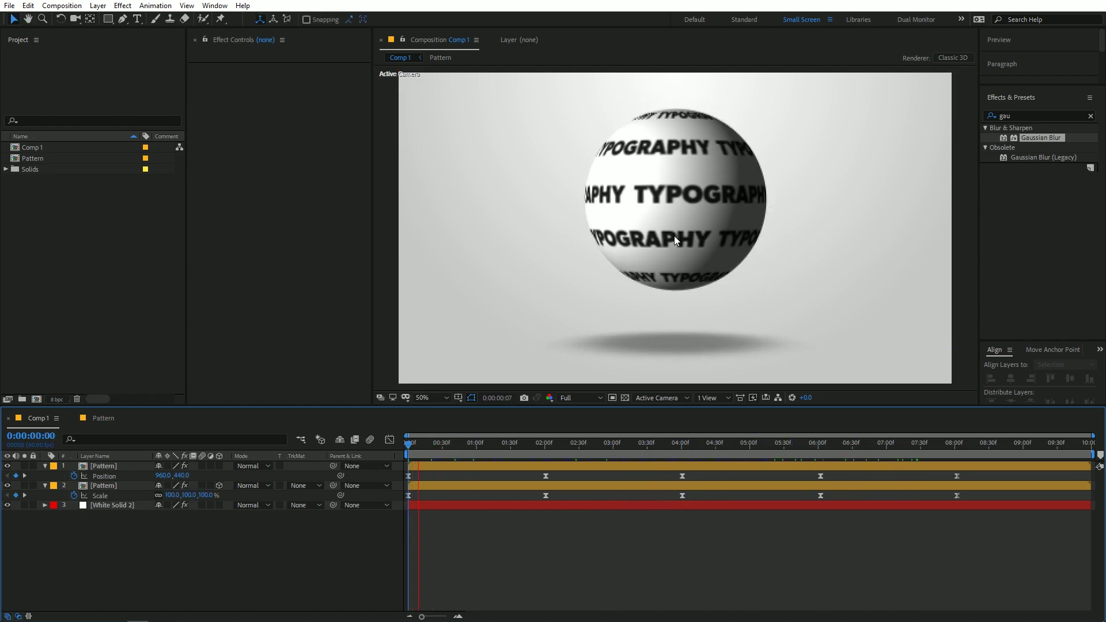
key("space")
key("space")
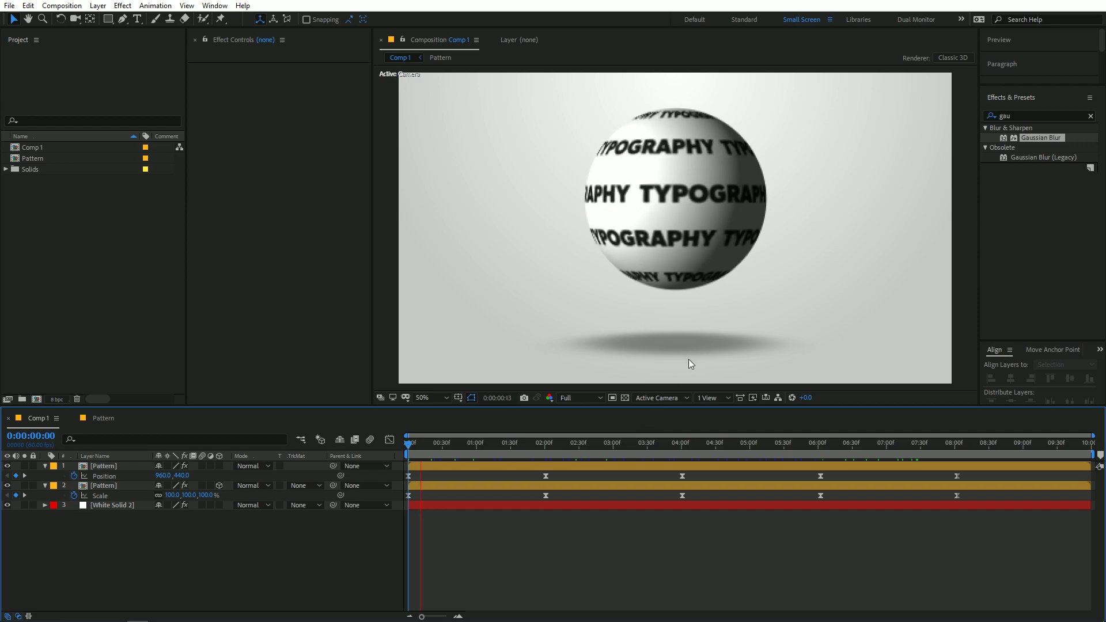